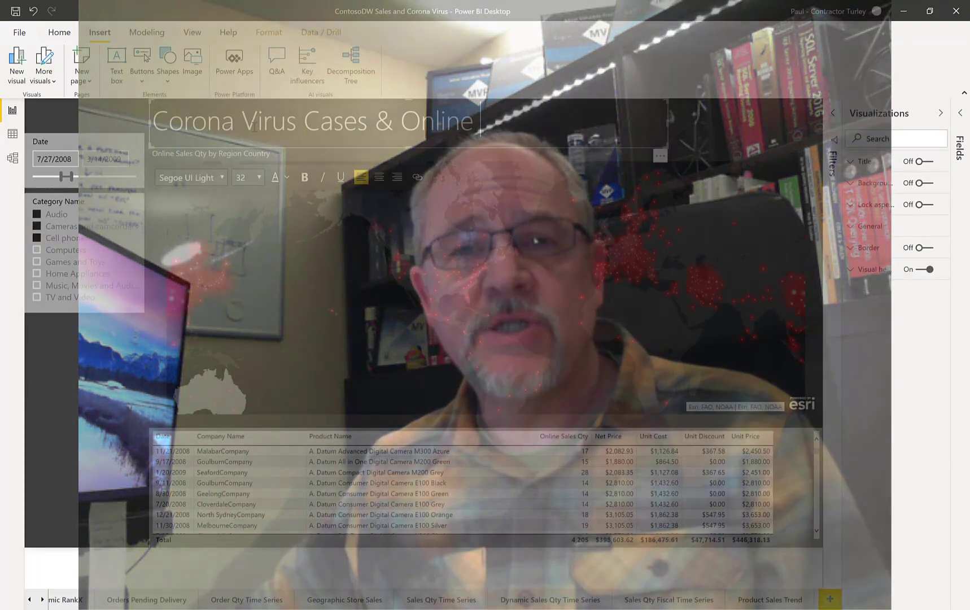
Complete the title as 'Corona Virus Cases & Online Sales' and select the sales map.
type("Sales")
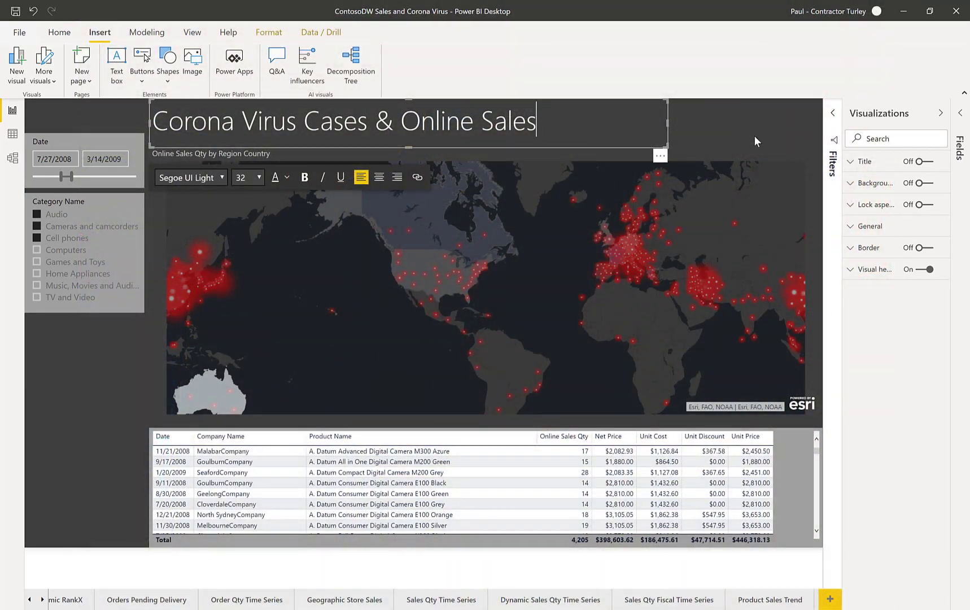
left_click(144, 396)
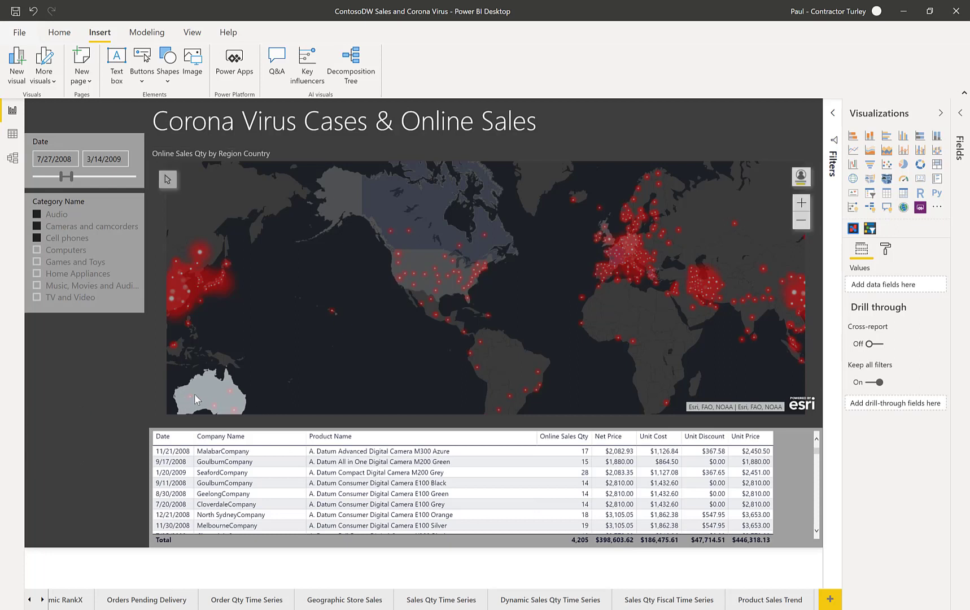
mouse_move(205, 389)
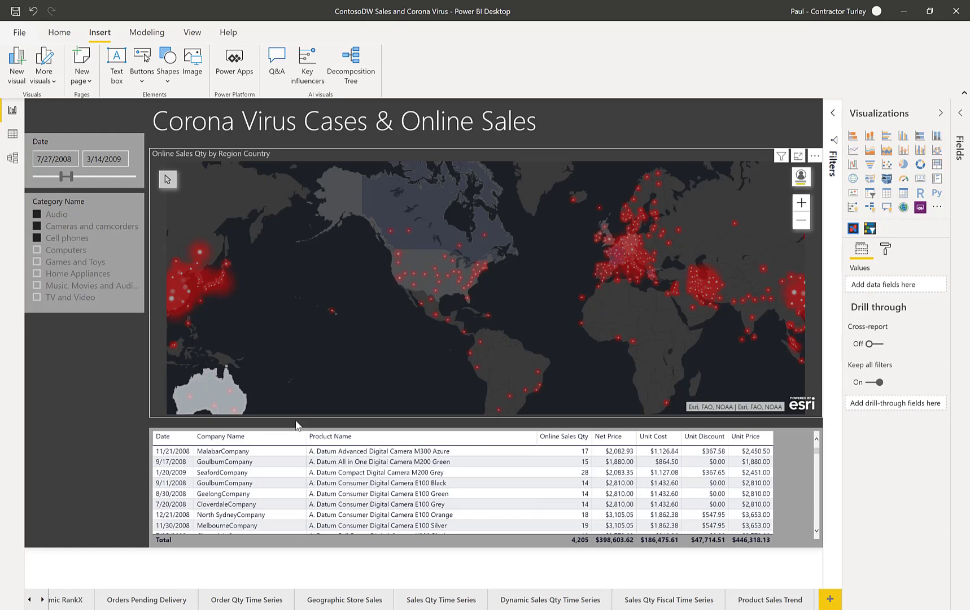
left_click(331, 391)
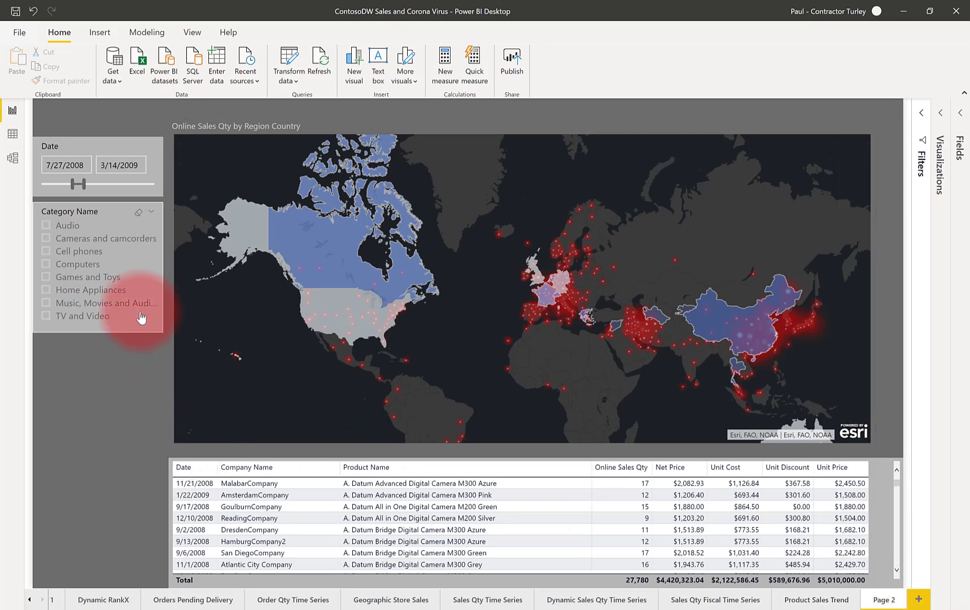
Paste the Date and Category Name slicers onto a new Page 3, synced with the originals.
left_click(140, 211)
left_click(364, 360)
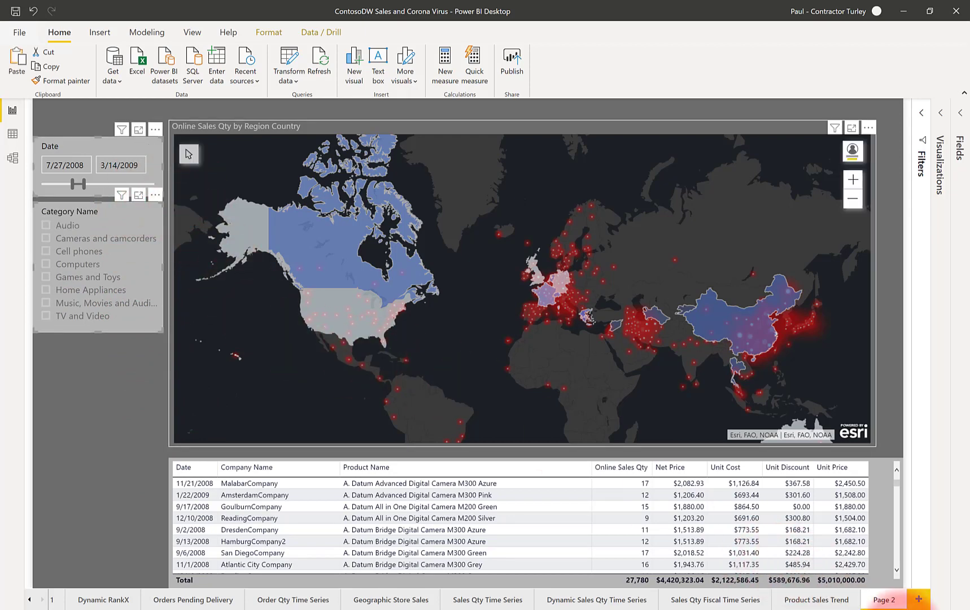
left_click(919, 600)
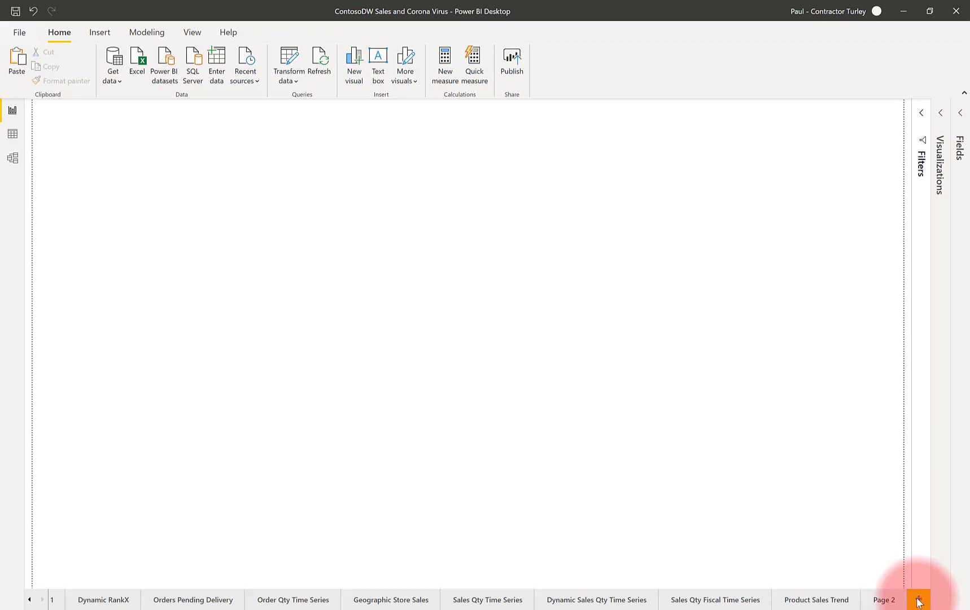
left_click(553, 356)
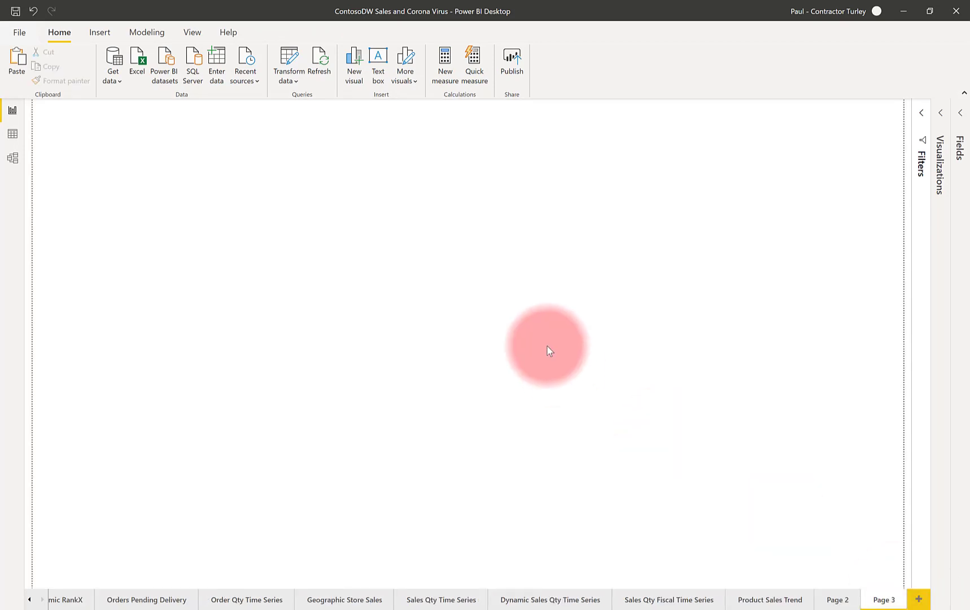
key("ctrl+v")
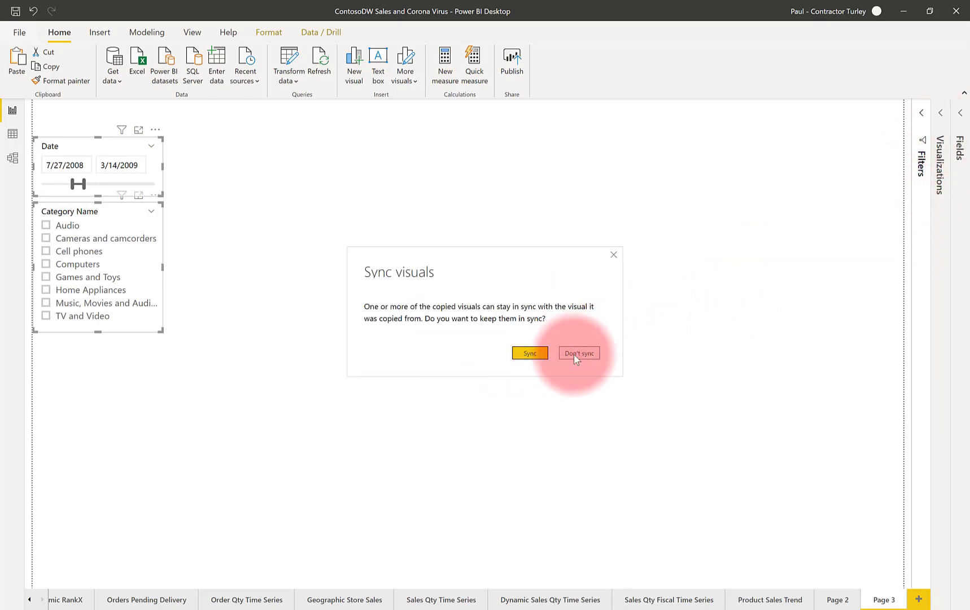
left_click(529, 352)
Create a map from Geography's Region Country field, then reposition and enlarge it beside the slicers.
left_click(960, 112)
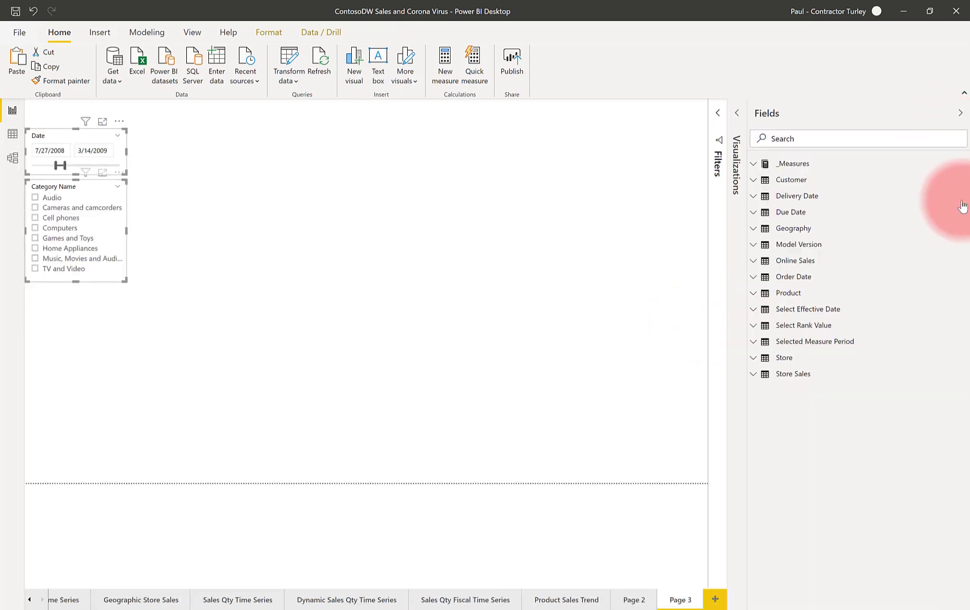
left_click(753, 229)
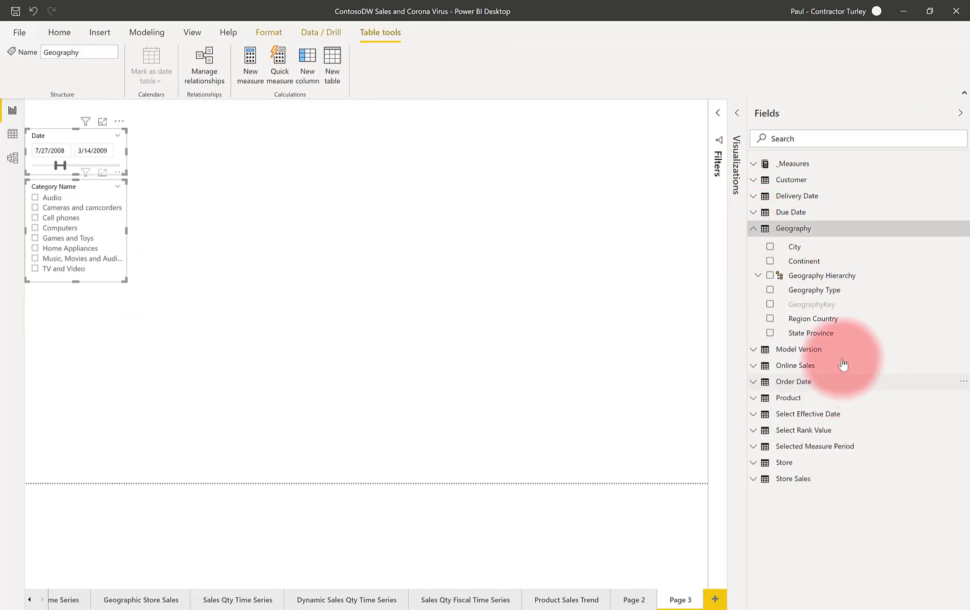
left_click_drag(829, 319, 374, 252)
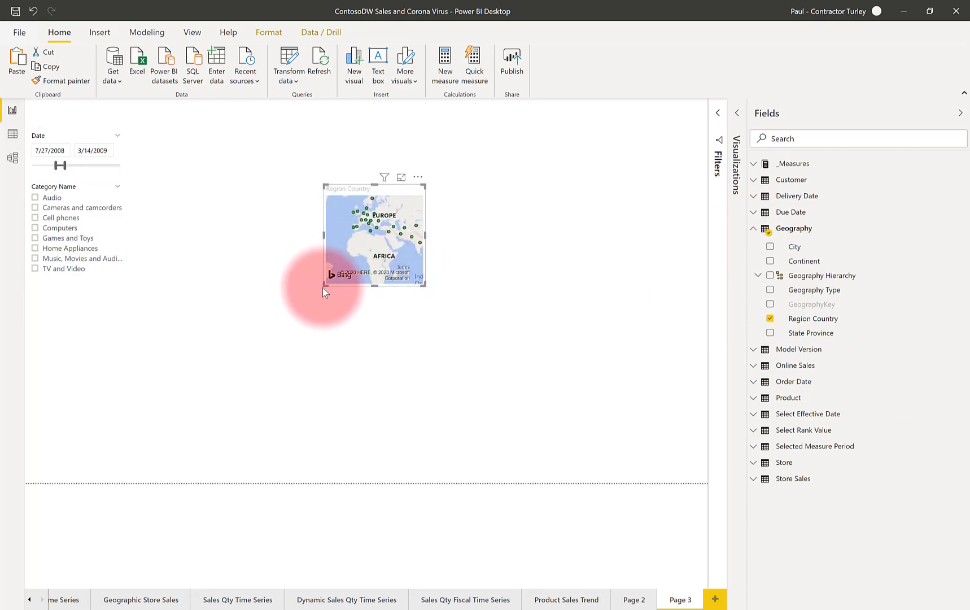
left_click_drag(324, 285, 162, 363)
left_click(160, 362)
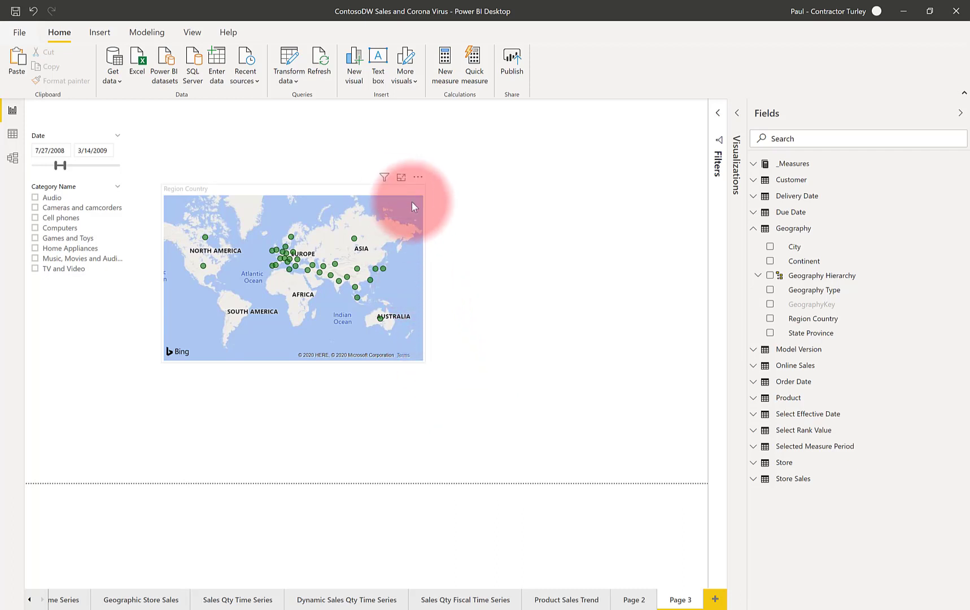
left_click_drag(365, 153, 365, 142)
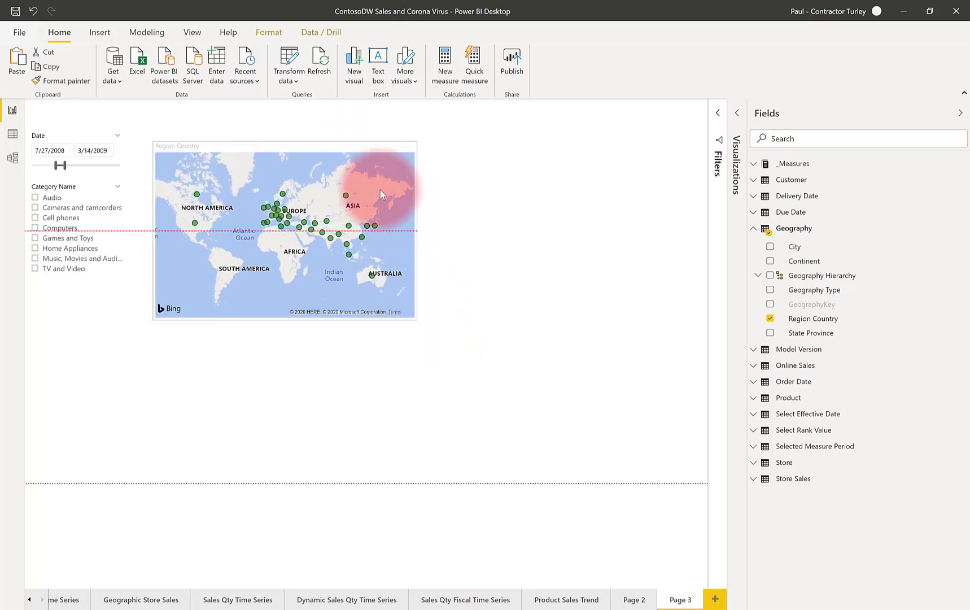
left_click_drag(416, 321, 672, 438)
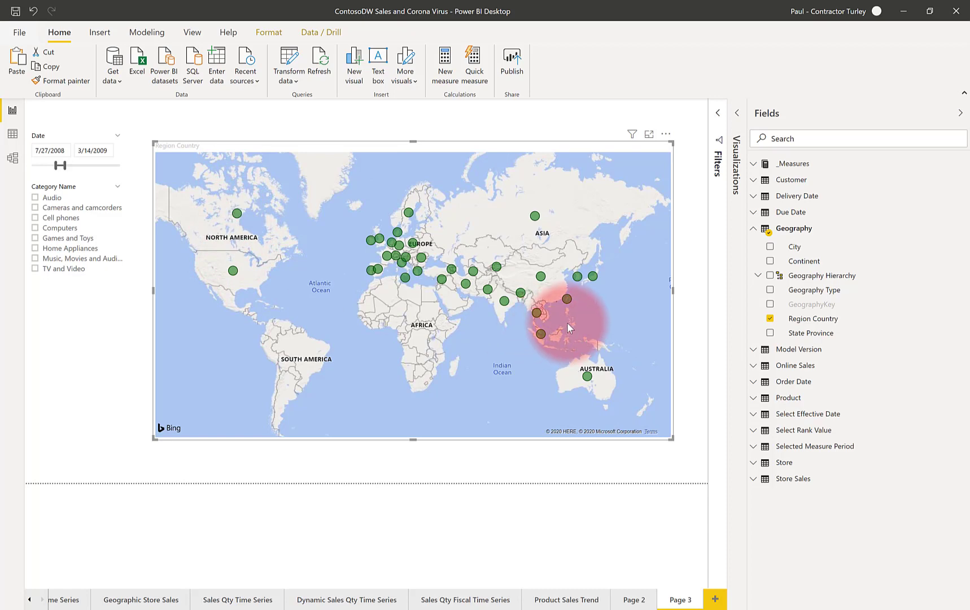
Put the _Measures Online Sales Qty measure in the map's Size well and resize the map.
left_click(754, 166)
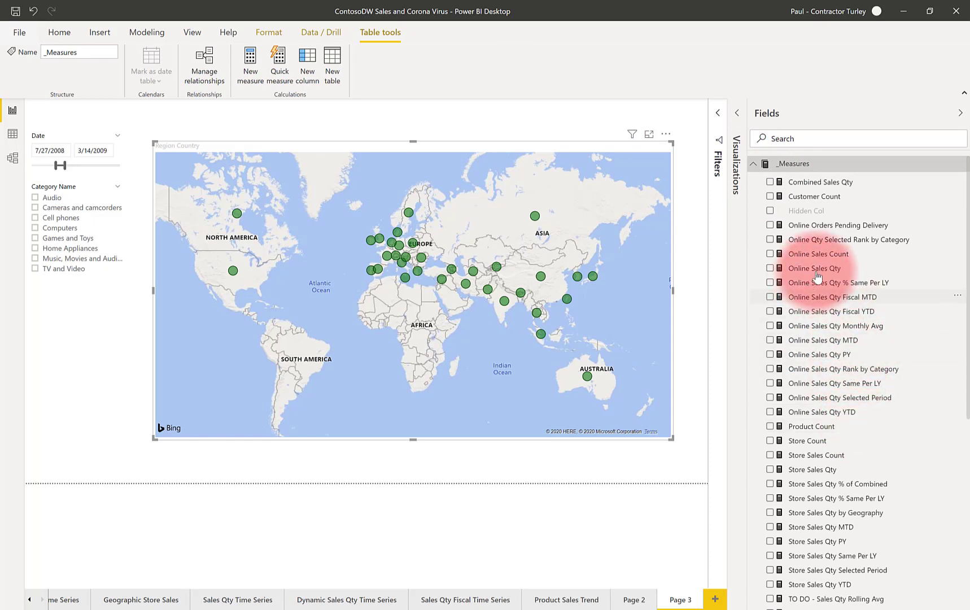
scroll(801, 275, "down", 1)
left_click_drag(828, 270, 483, 276)
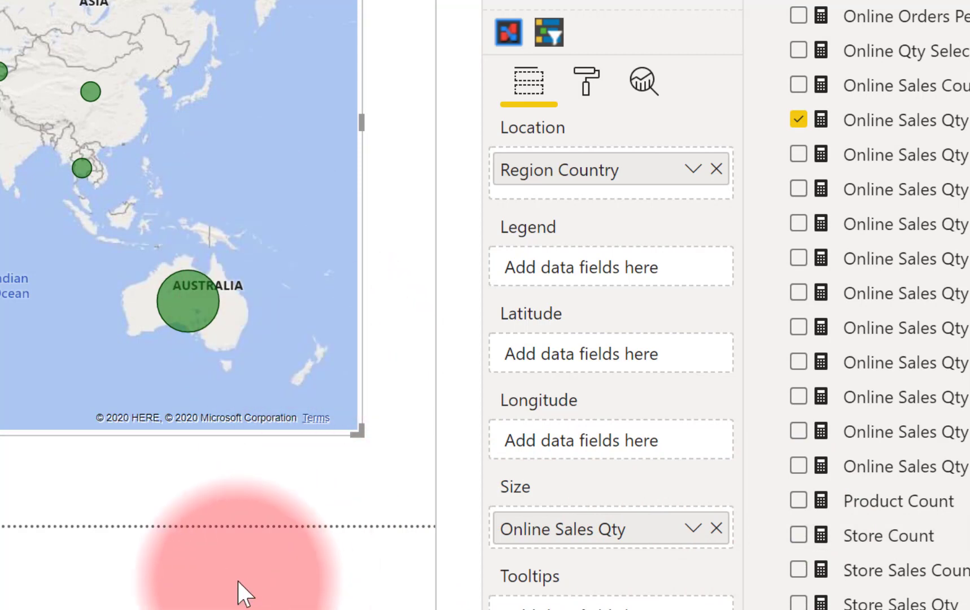
left_click_drag(357, 432, 343, 434)
left_click_drag(144, 328, 237, 379)
left_click_drag(291, 425, 329, 422)
left_click(330, 418)
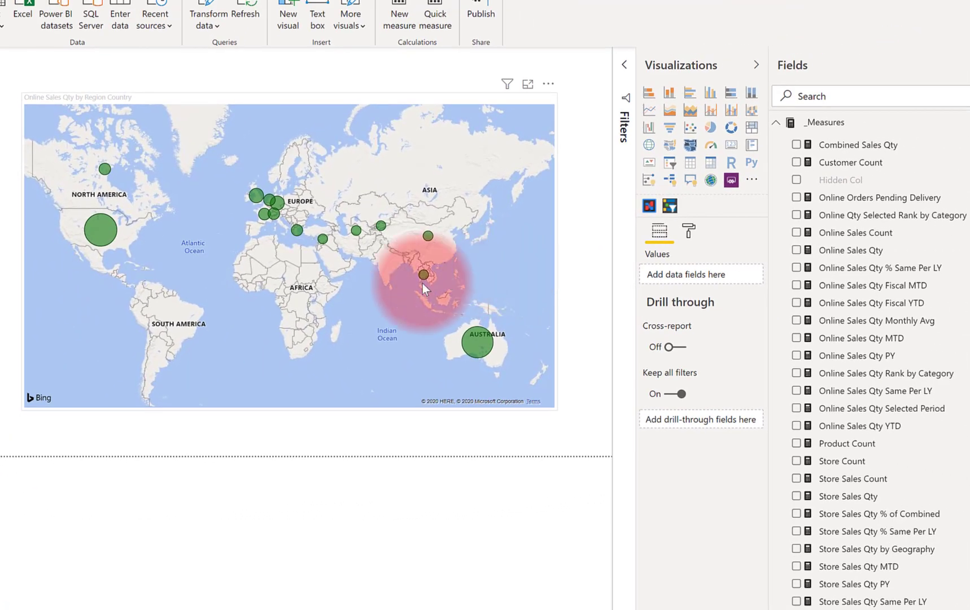
Add Product's Category Name to the map's Legend well to split bubbles into category pies.
left_click(422, 283)
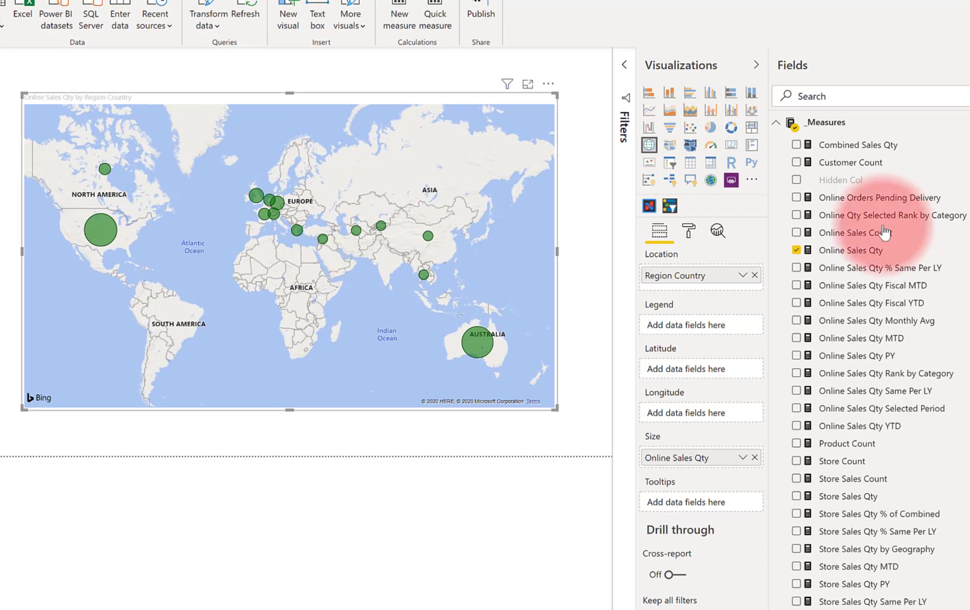
left_click(777, 124)
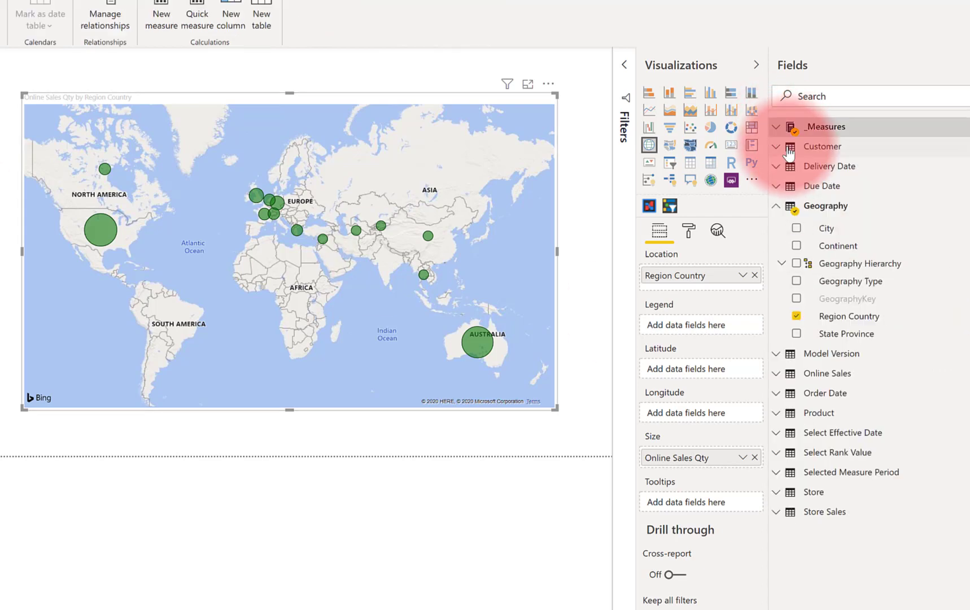
left_click(777, 413)
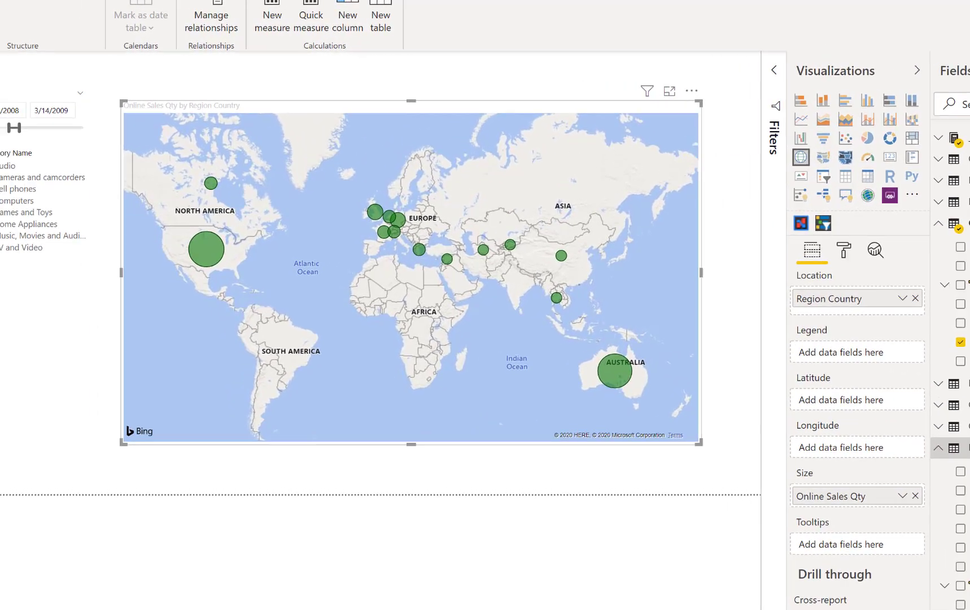
left_click_drag(966, 490, 527, 296)
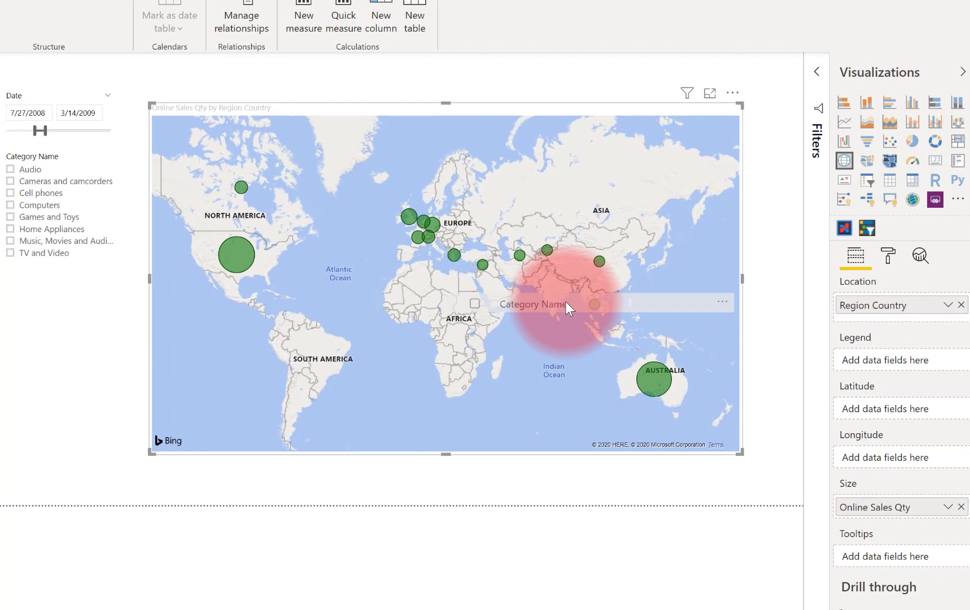
left_click_drag(565, 301, 924, 358)
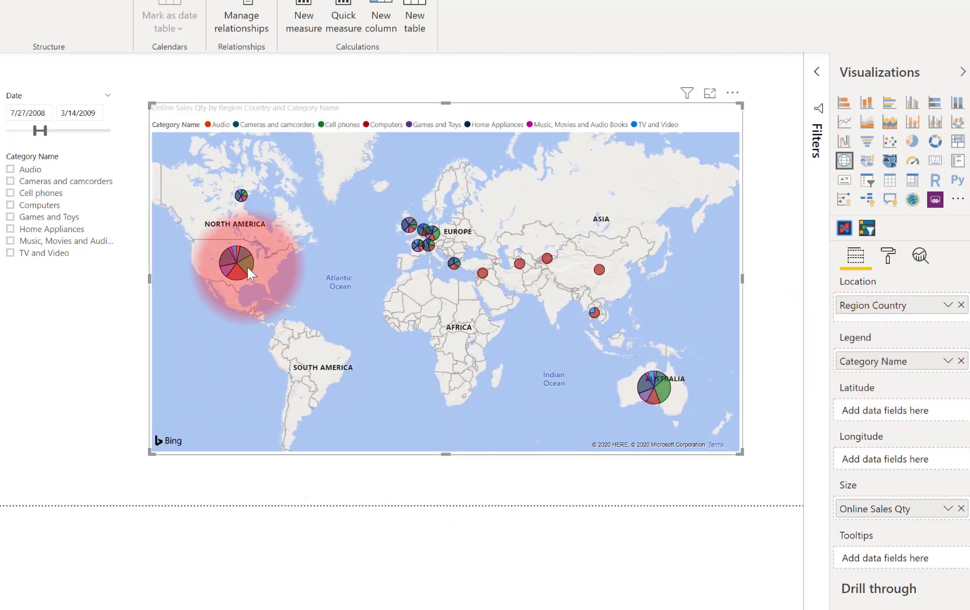
mouse_move(247, 266)
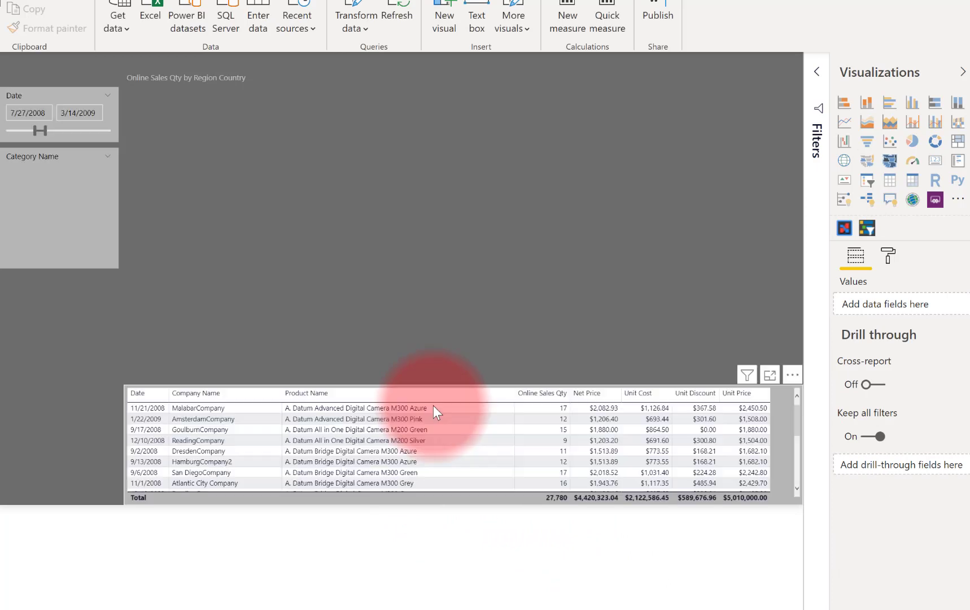
Shorten the map and paste the sales details table totalling 27,780 units beneath it.
left_click(228, 496)
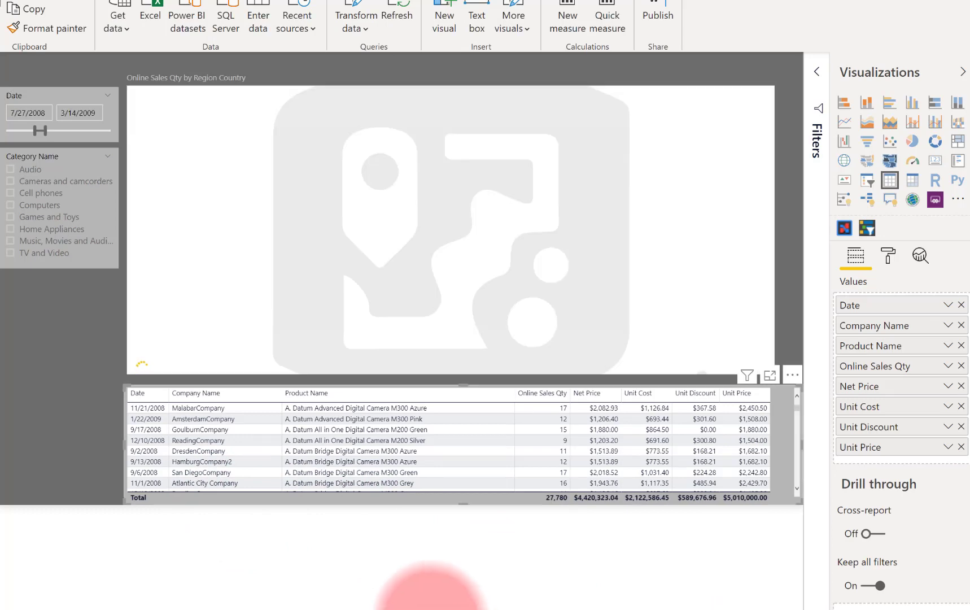
left_click(307, 537)
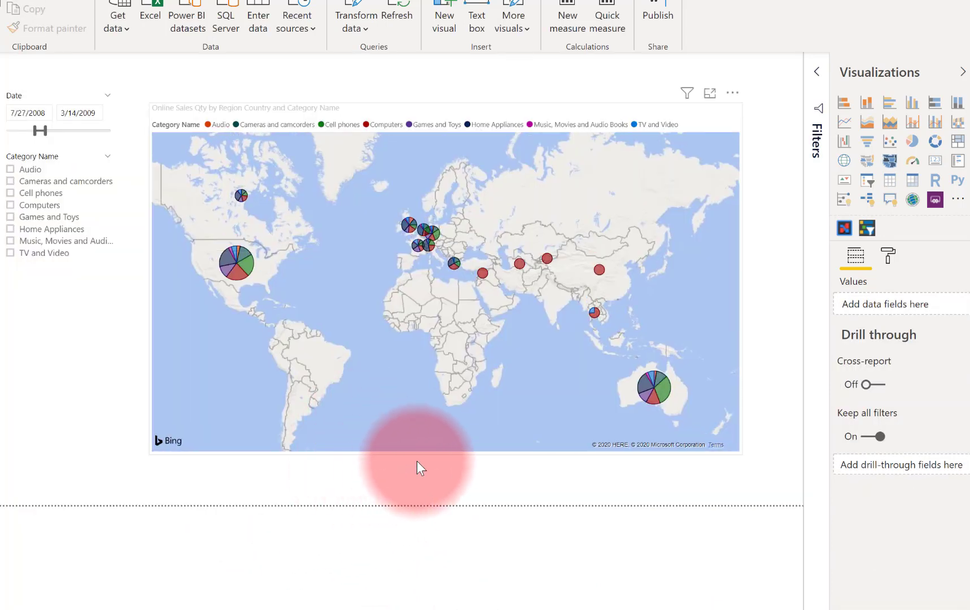
left_click(446, 452)
left_click_drag(447, 452, 453, 400)
left_click(457, 459)
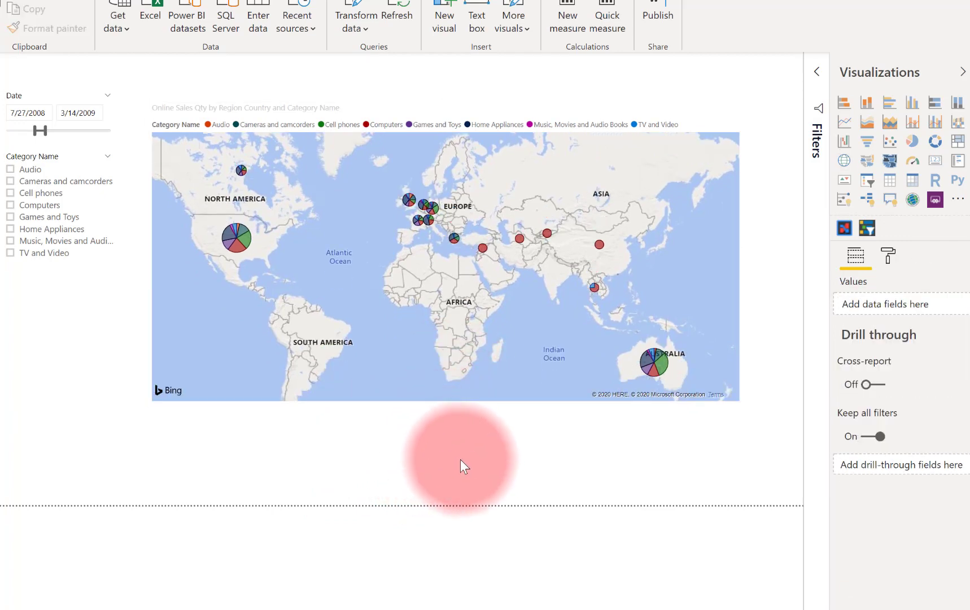
key("ctrl+v")
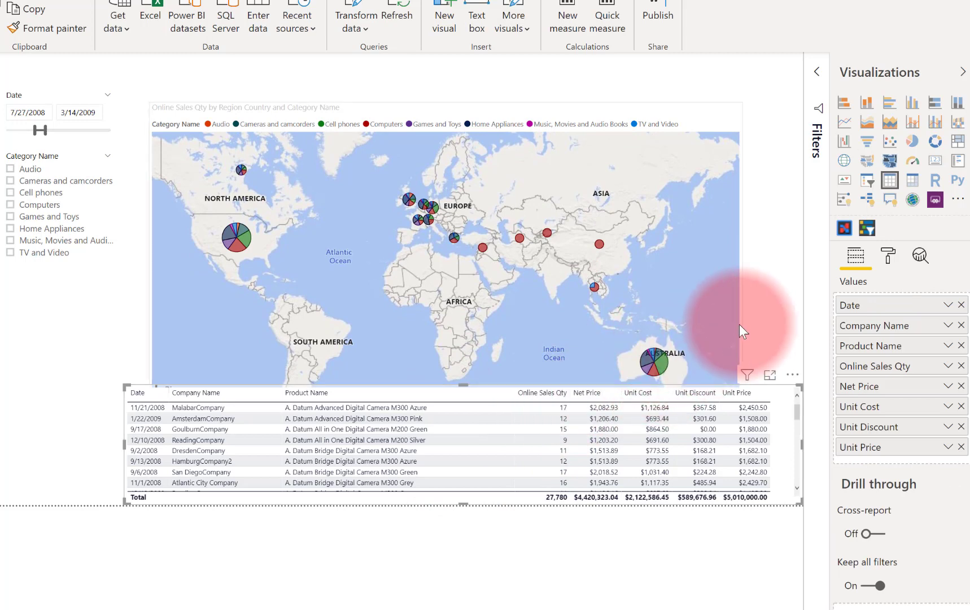
left_click(451, 368)
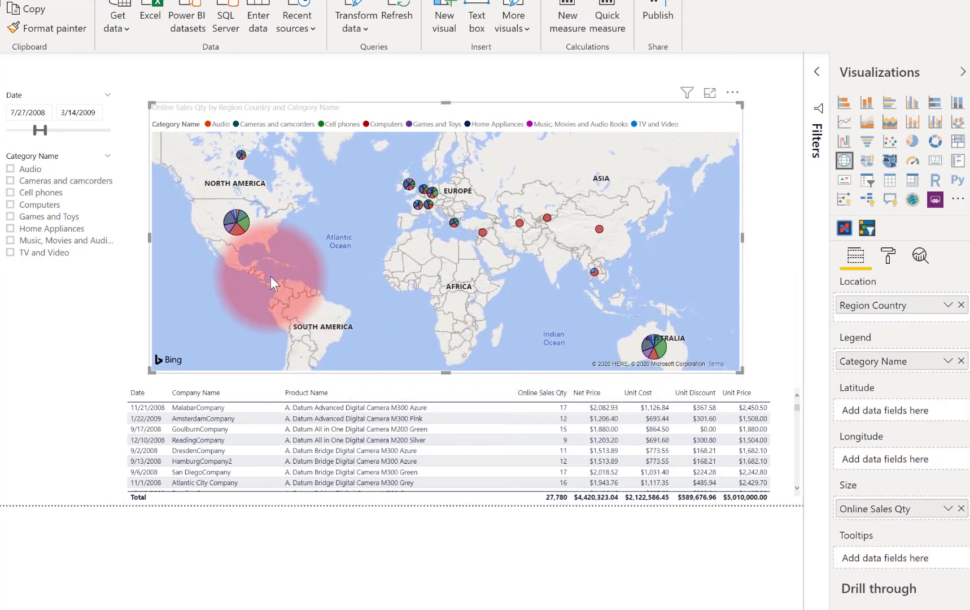
Tick Audio, Cameras and camcorders, and Cell phones in the slicer, then cross-filter via a North America slice.
left_click(235, 232)
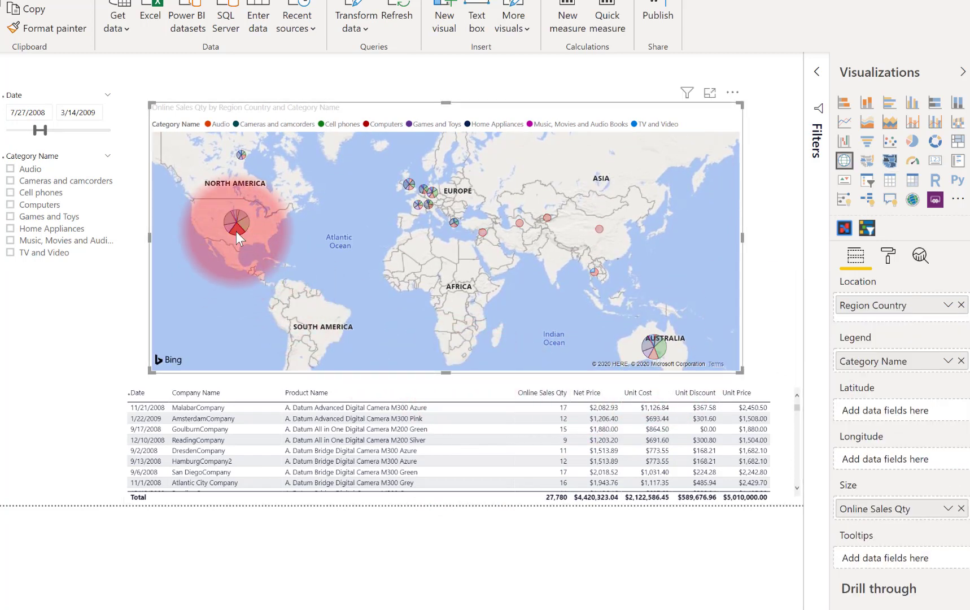
left_click(11, 170)
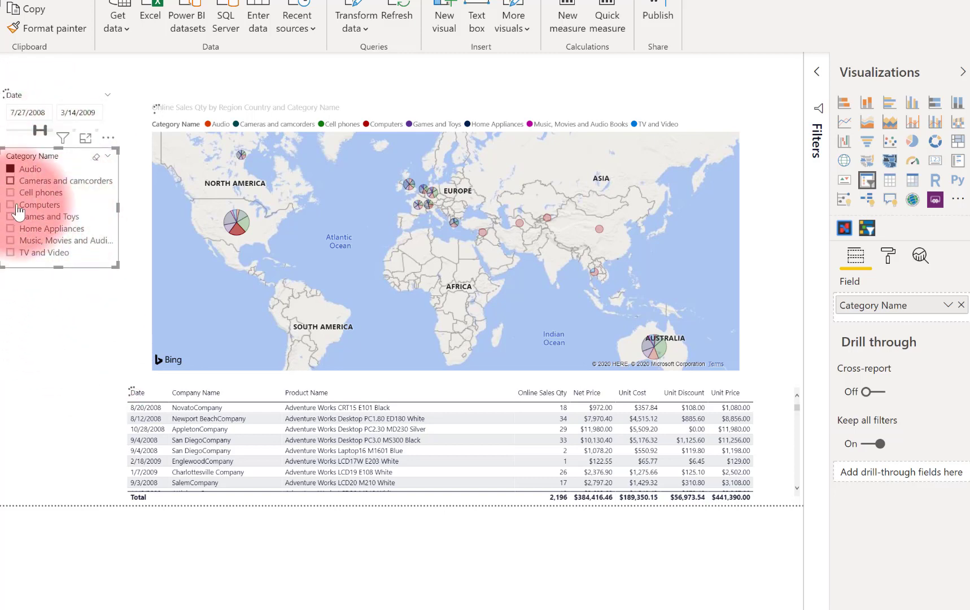
left_click(33, 192)
left_click(34, 181)
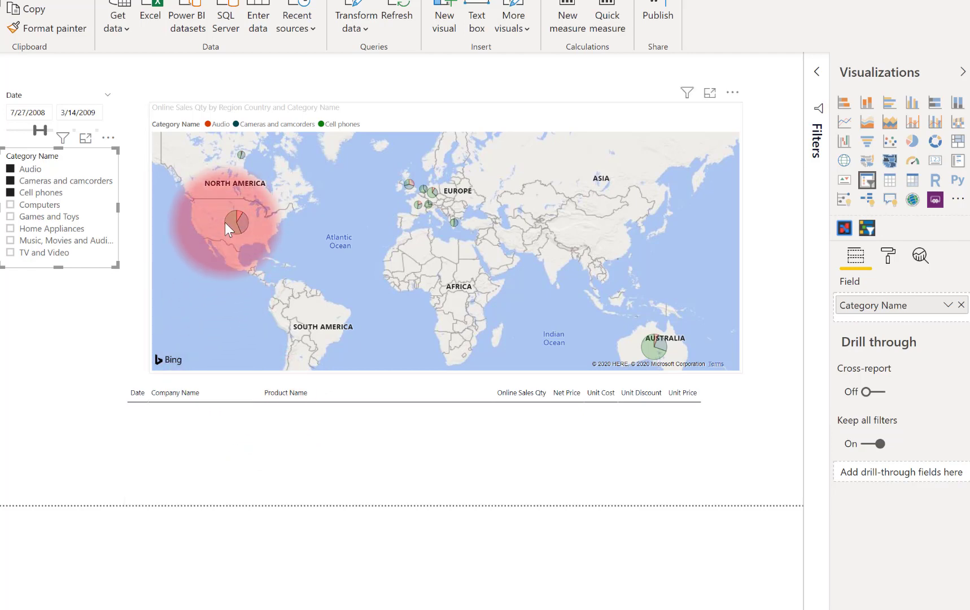
left_click(228, 223)
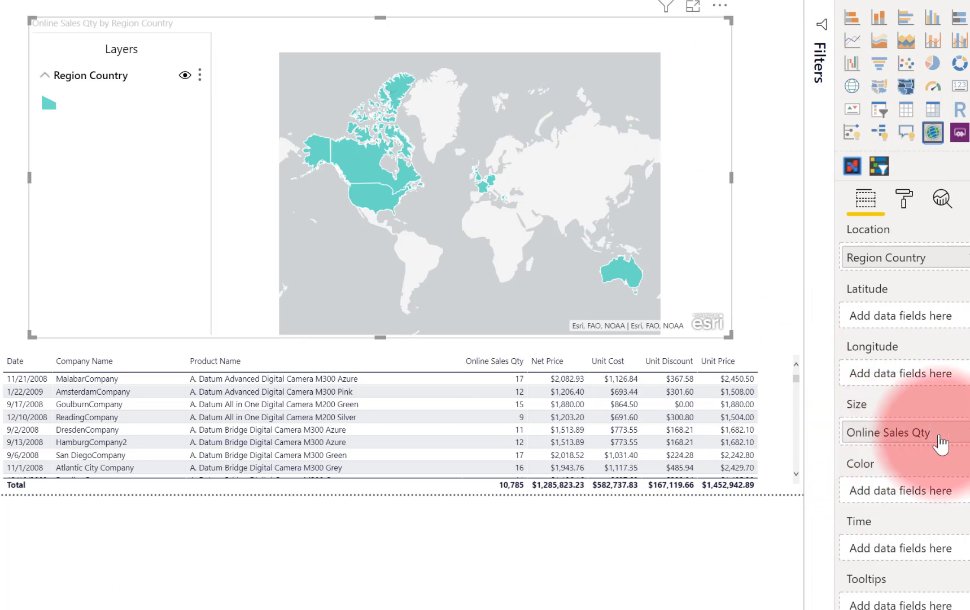
Move Online Sales Qty from the Size well to the Color well to shade countries.
left_click_drag(905, 439, 925, 492)
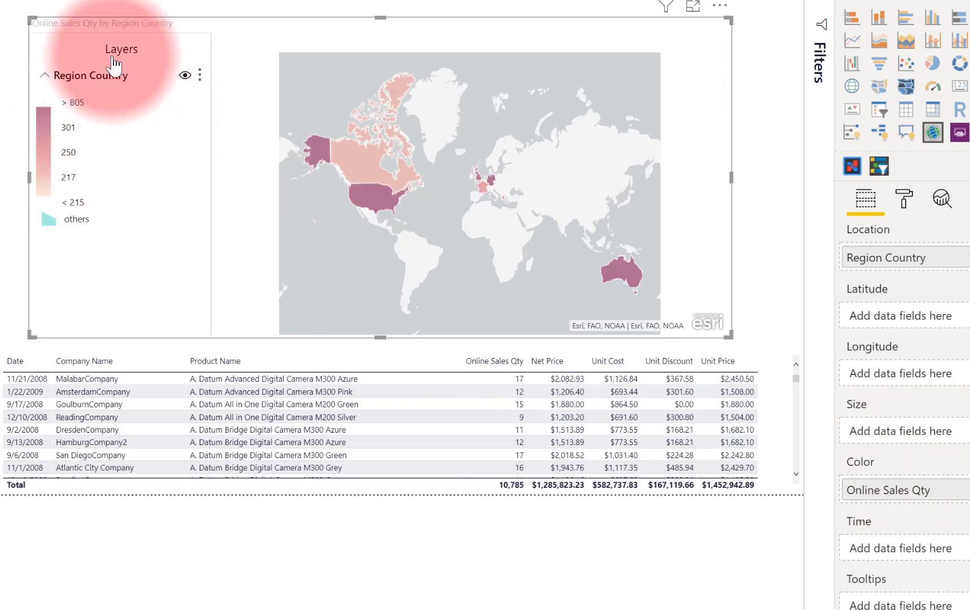
left_click(99, 215)
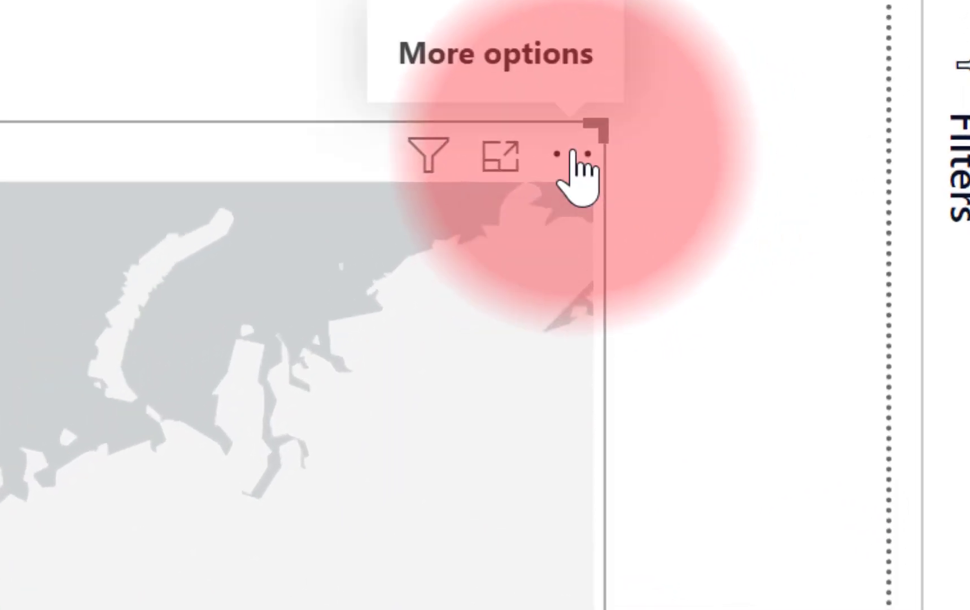
Choose Edit from the ArcGIS map visual's More options menu.
left_click(573, 158)
left_click(688, 229)
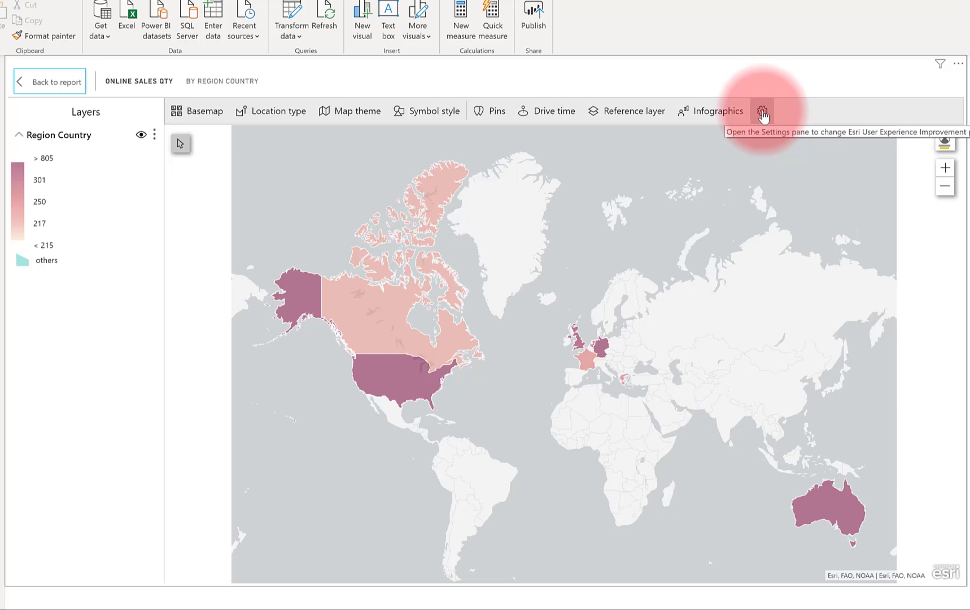
Apply the Dark Gray Canvas basemap from the ArcGIS Basemap gallery.
left_click(202, 113)
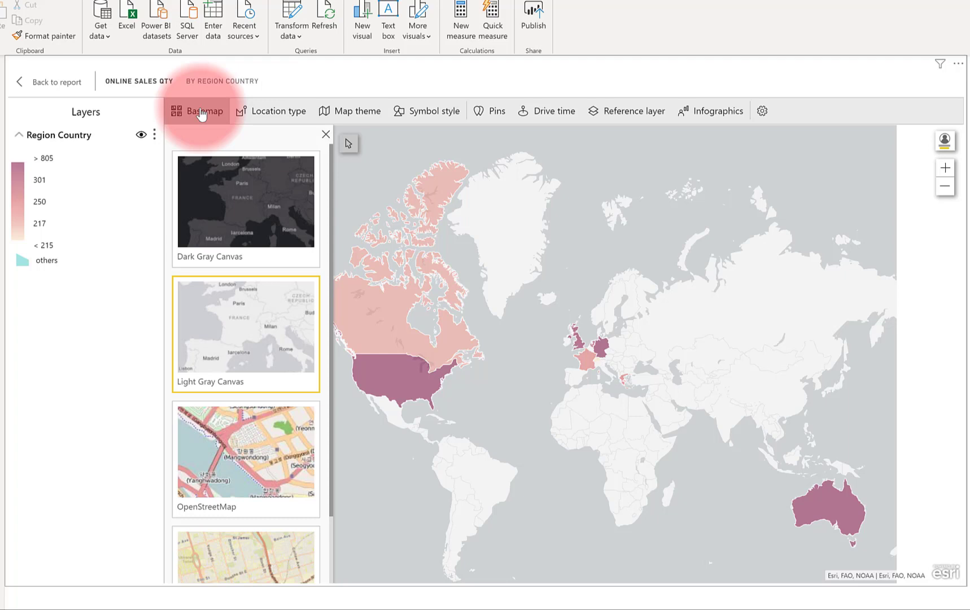
left_click(200, 220)
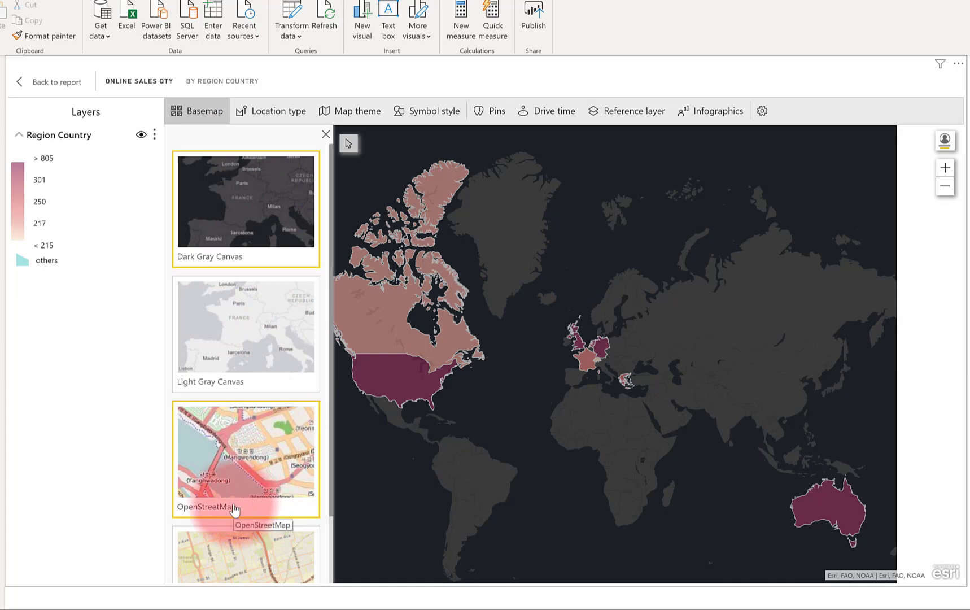
scroll(264, 460, "down", 2)
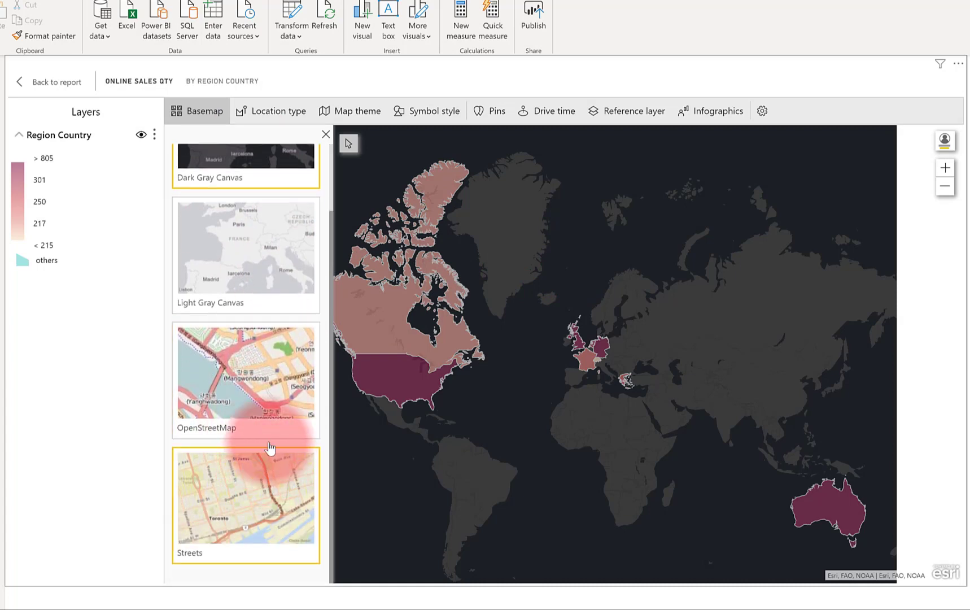
scroll(275, 406, "up", 2)
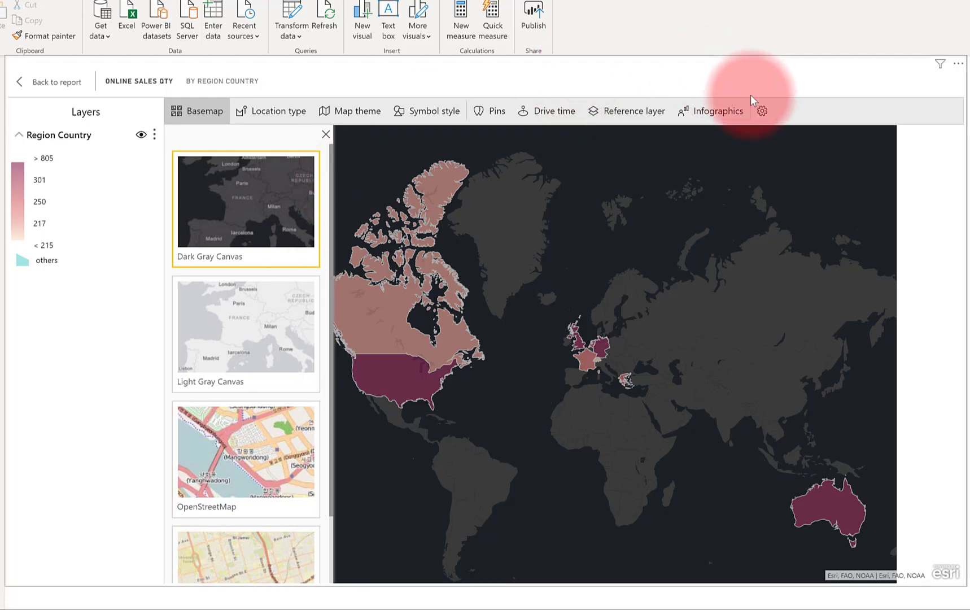
Browse reference layers, try the 2016 USA Average Household Income layer, then switch to ArcGIS search.
left_click(624, 121)
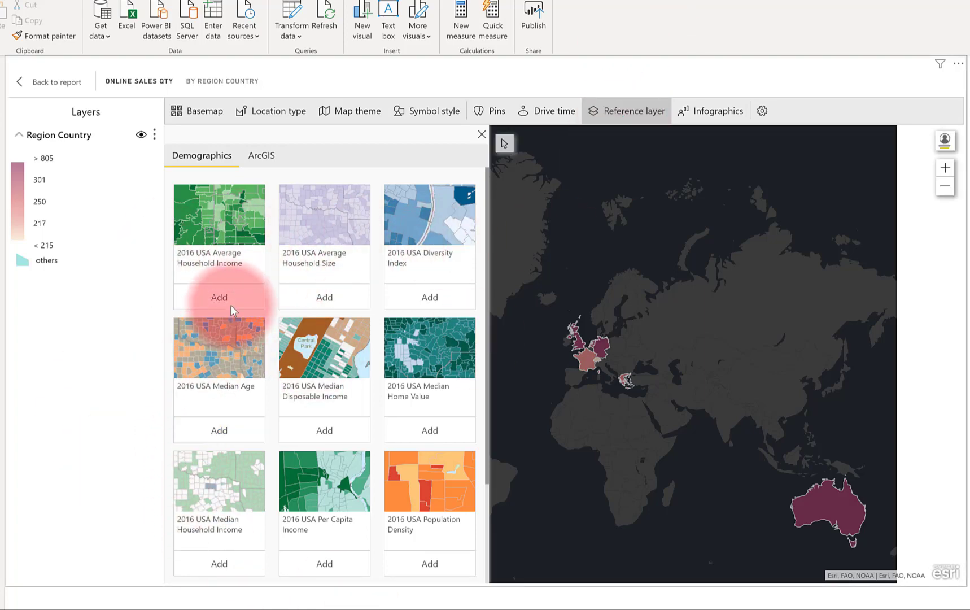
left_click(230, 305)
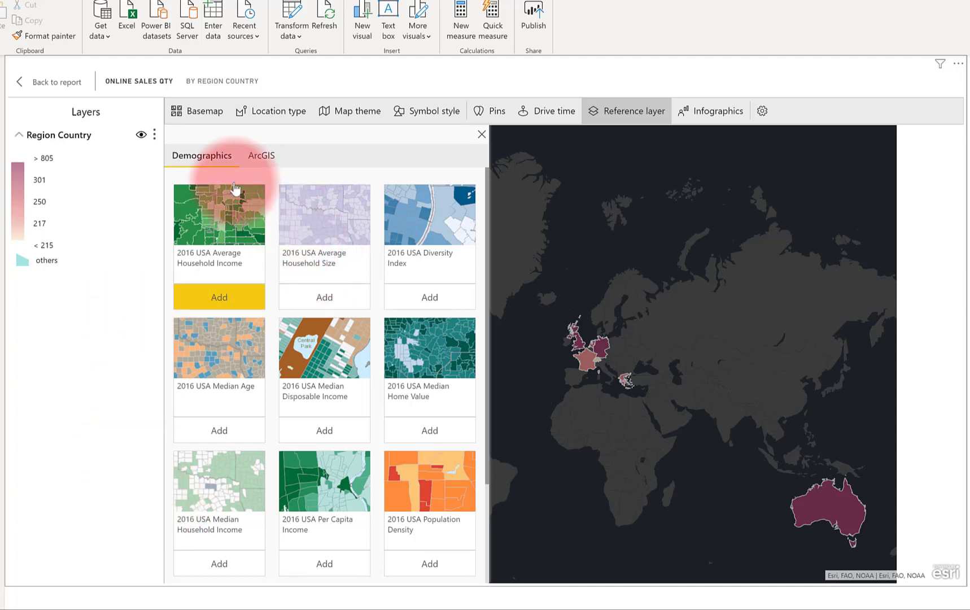
left_click(260, 162)
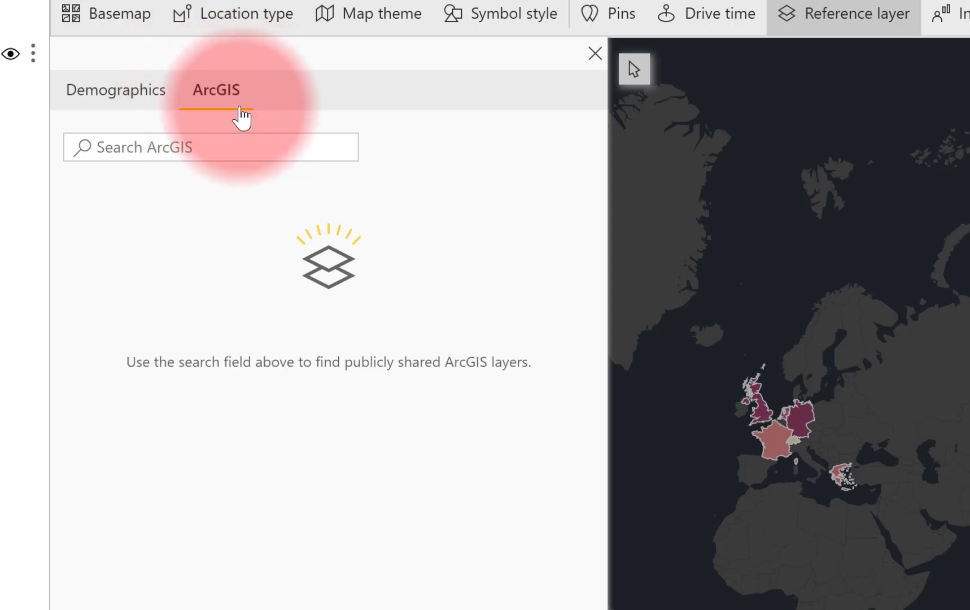
Search the public ArcGIS layers for 'cdc corona'.
left_click(194, 148)
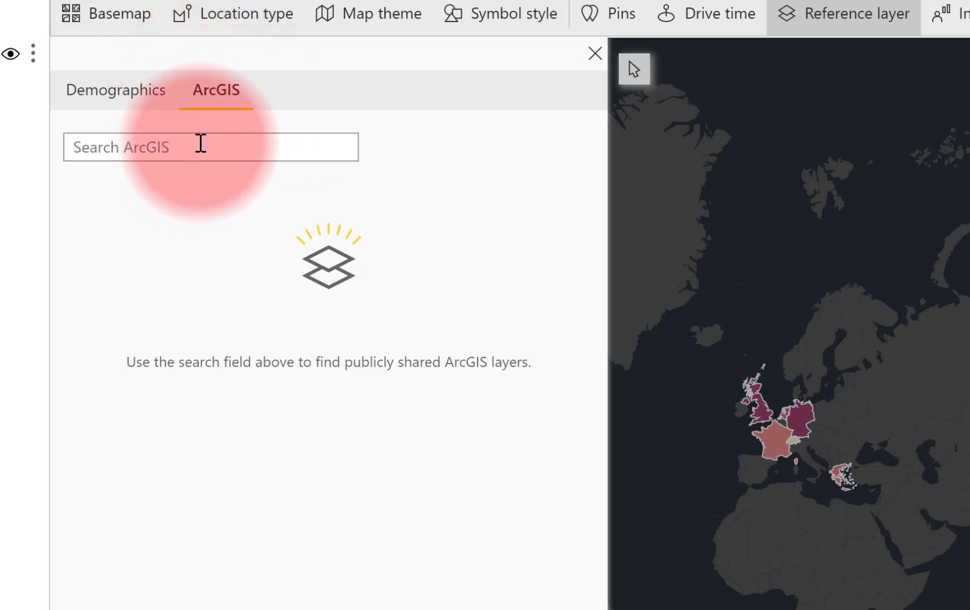
type("cdc")
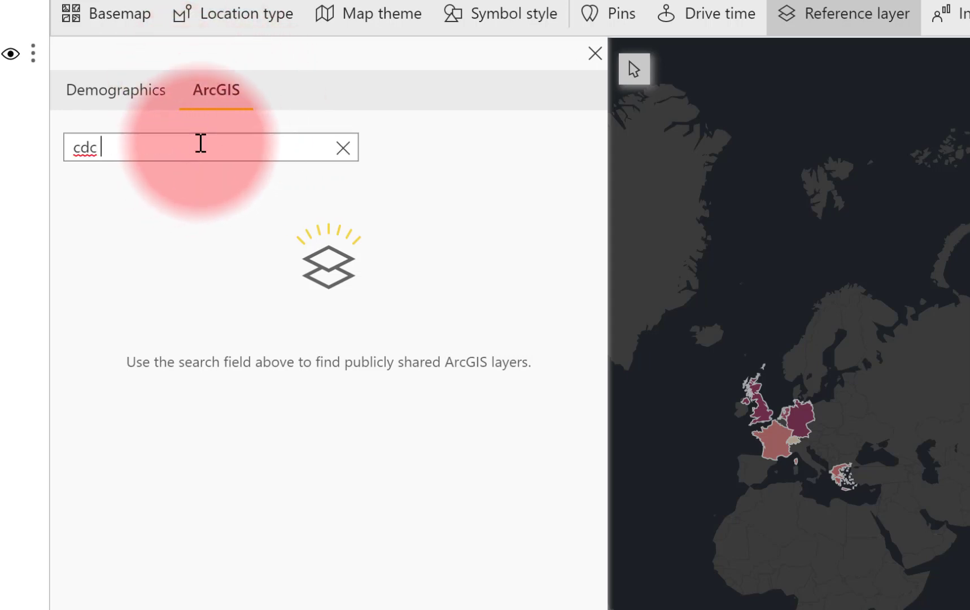
type(" corona")
key("Return")
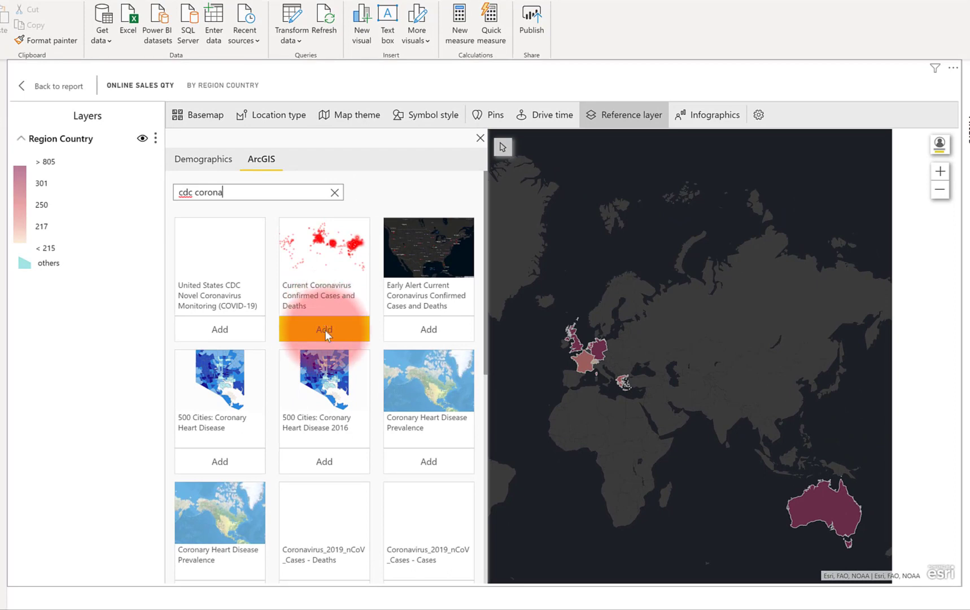
Add the Current Coronavirus Confirmed Cases and Deaths layer, then close the layer search.
left_click(324, 330)
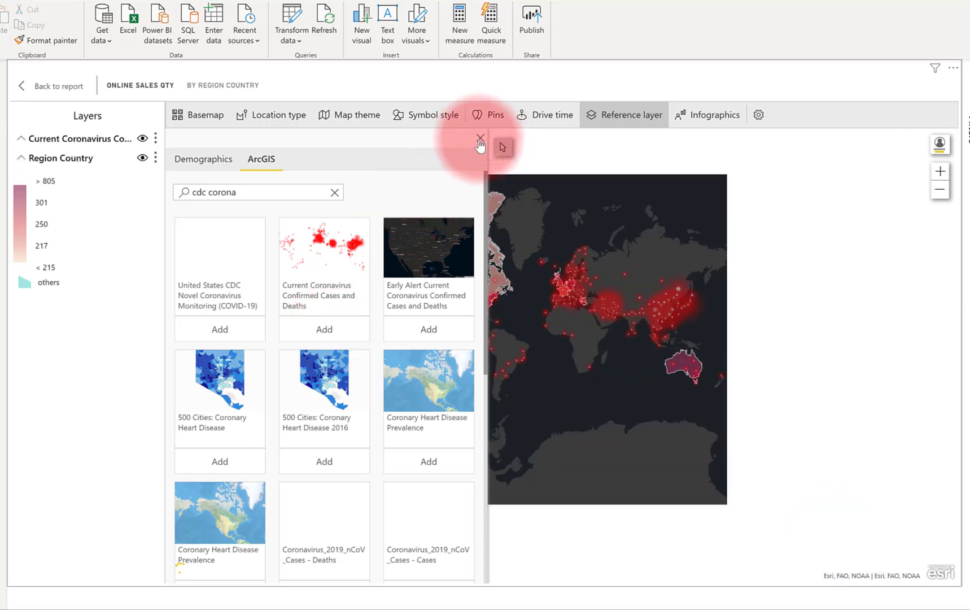
left_click(639, 355)
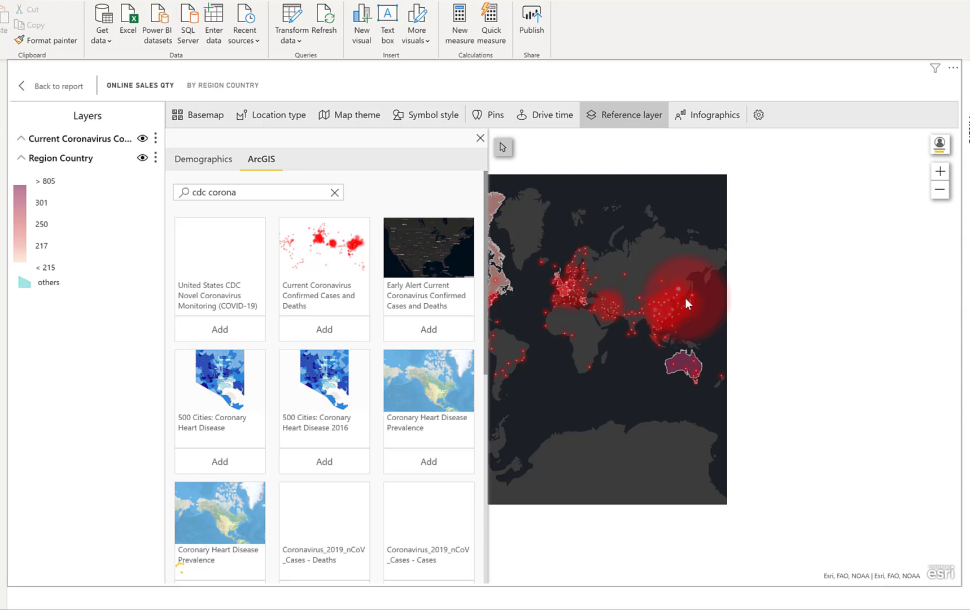
left_click(479, 139)
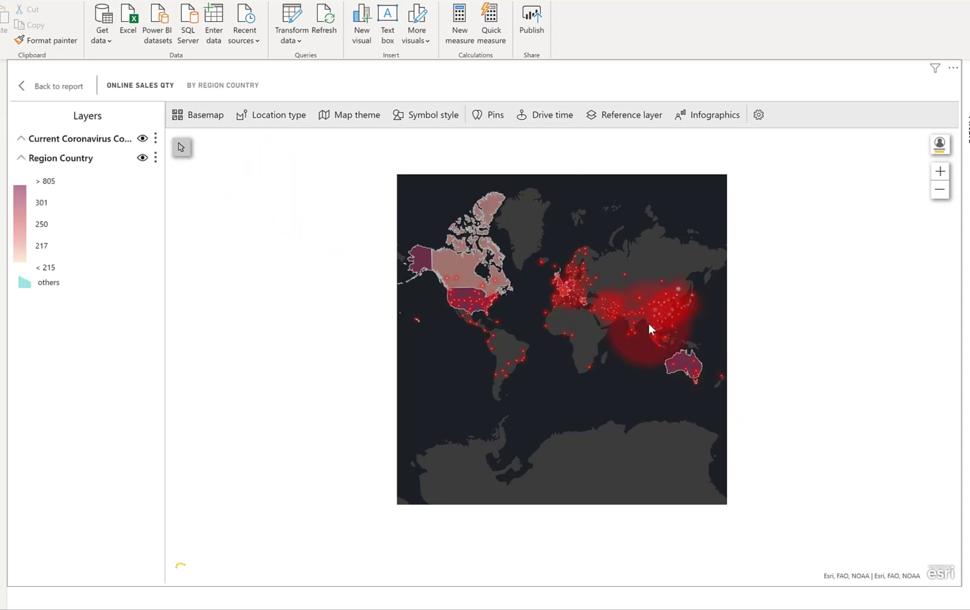
Zoom the map in on the countries and leave the map theme on Color.
left_click(940, 173)
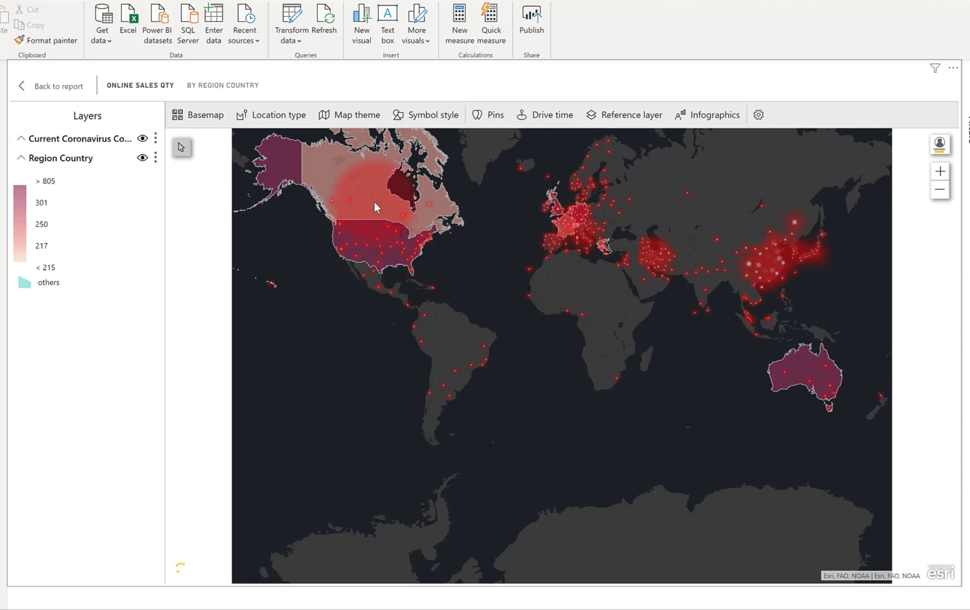
left_click(349, 116)
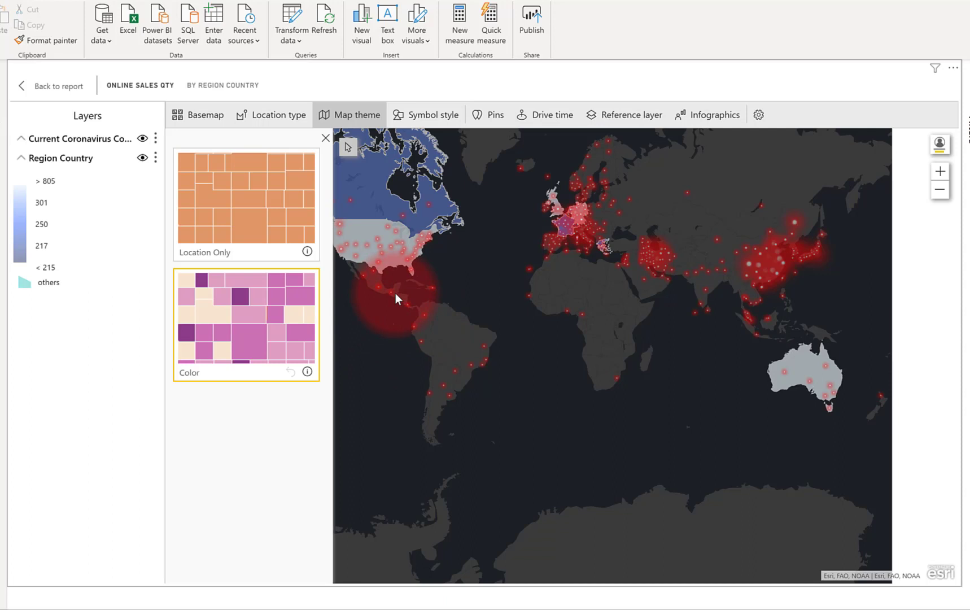
left_click(326, 138)
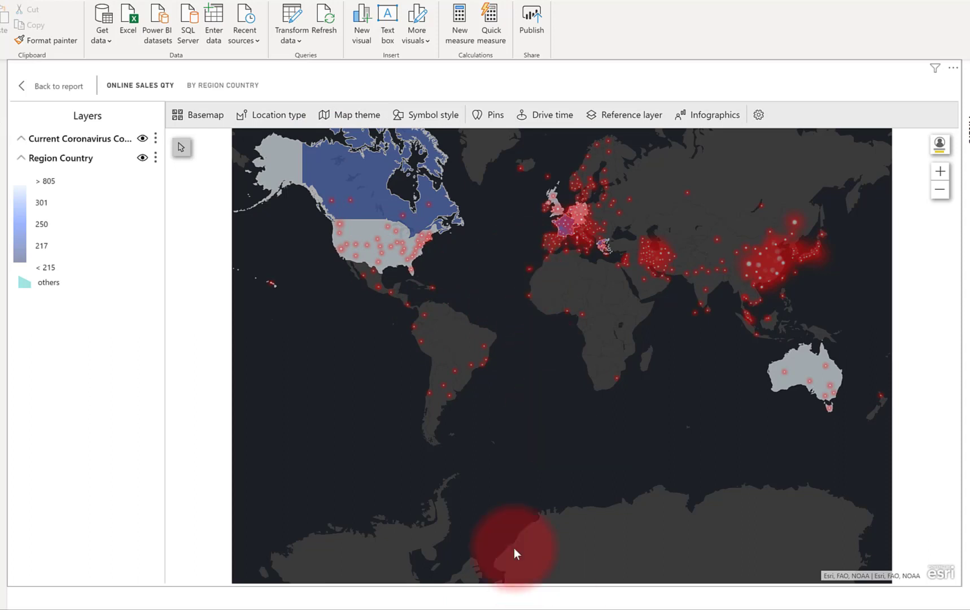
left_click(44, 91)
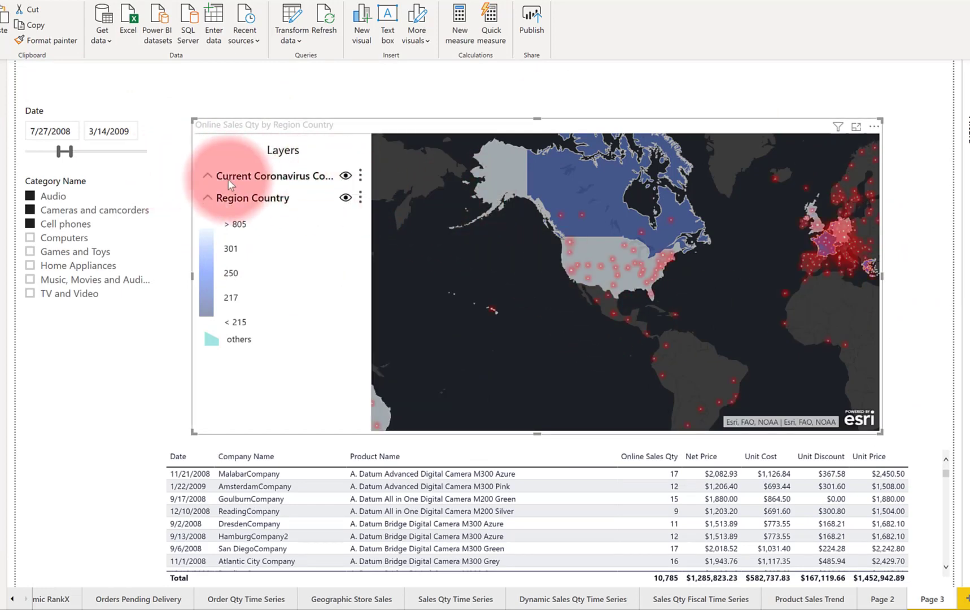
mouse_move(386, 197)
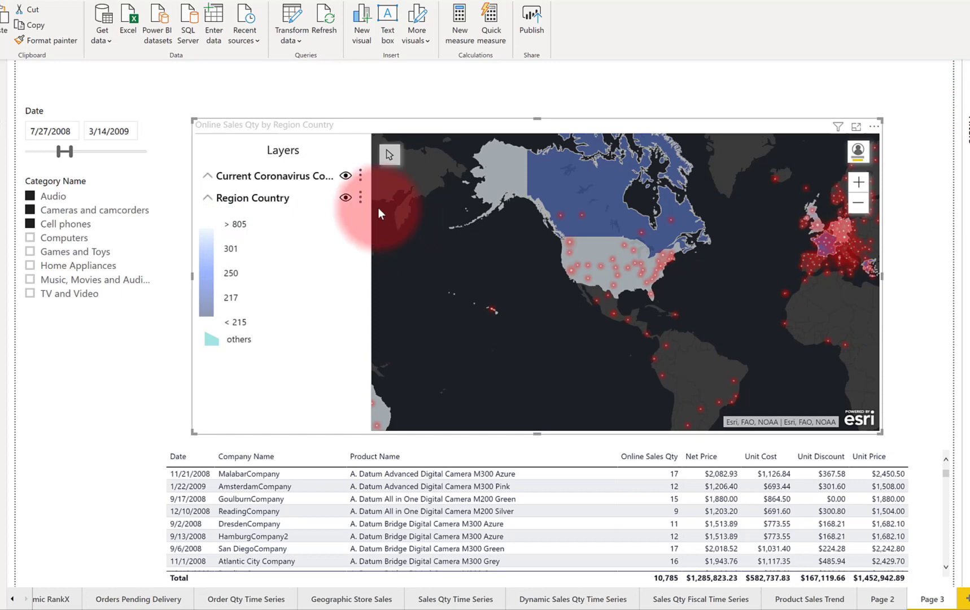
left_click(346, 197)
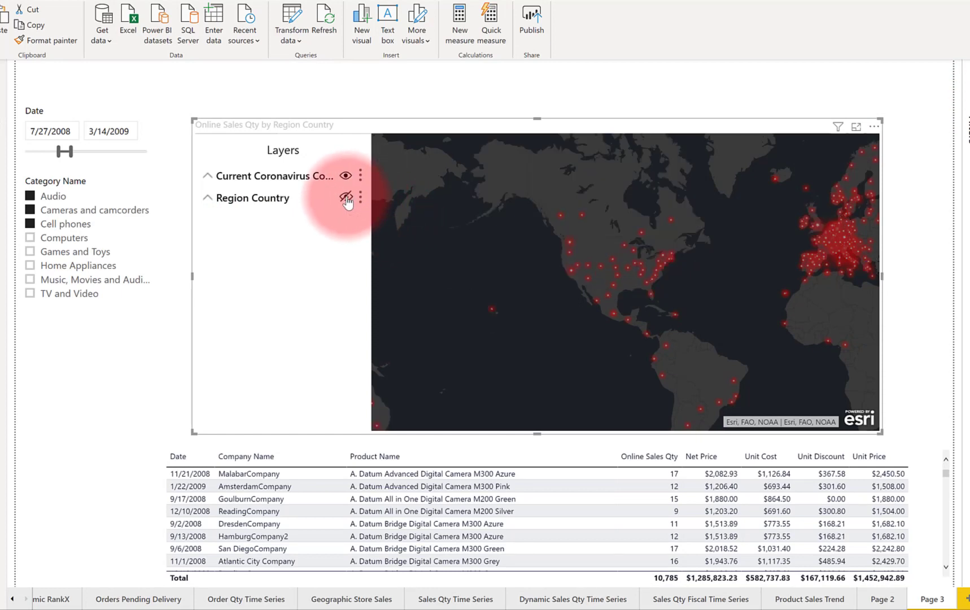
left_click(344, 175)
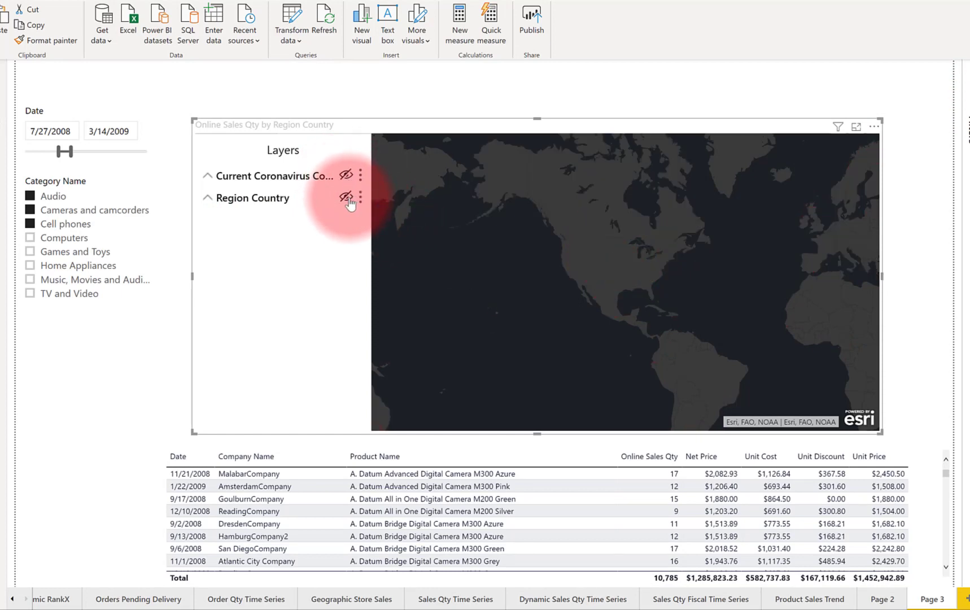
left_click(347, 198)
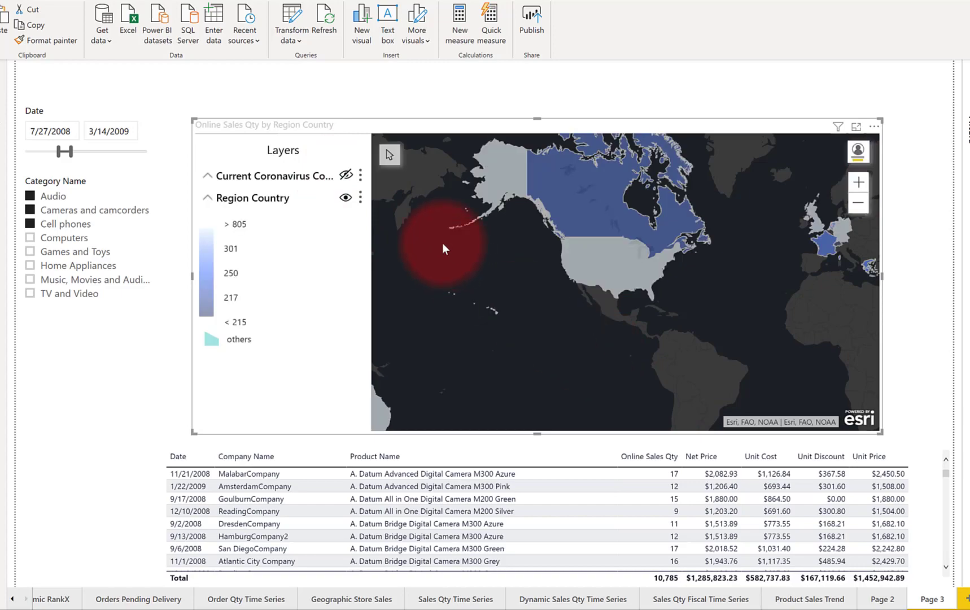
left_click(345, 176)
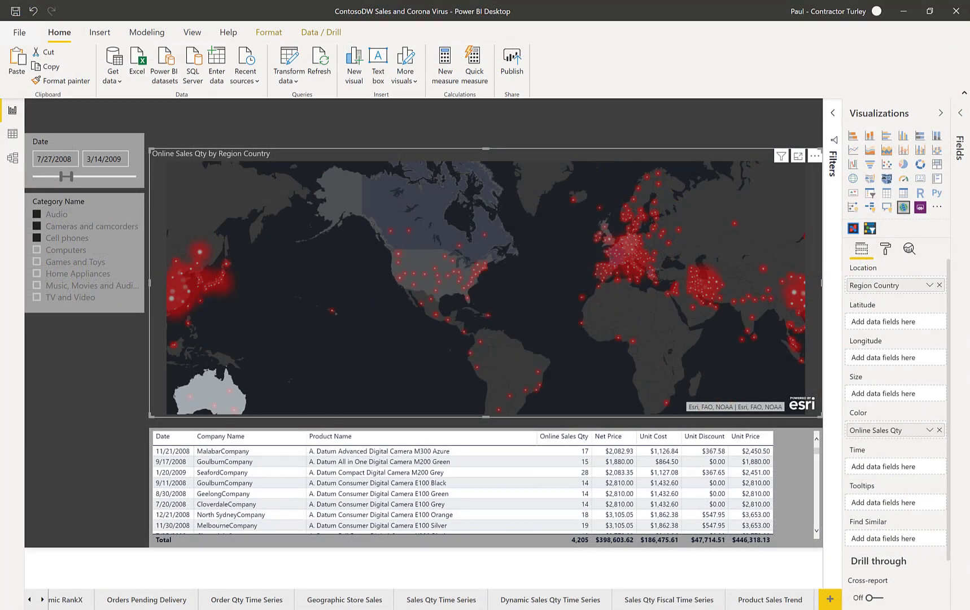
Insert a text box and stretch it across the top of the page.
left_click(99, 33)
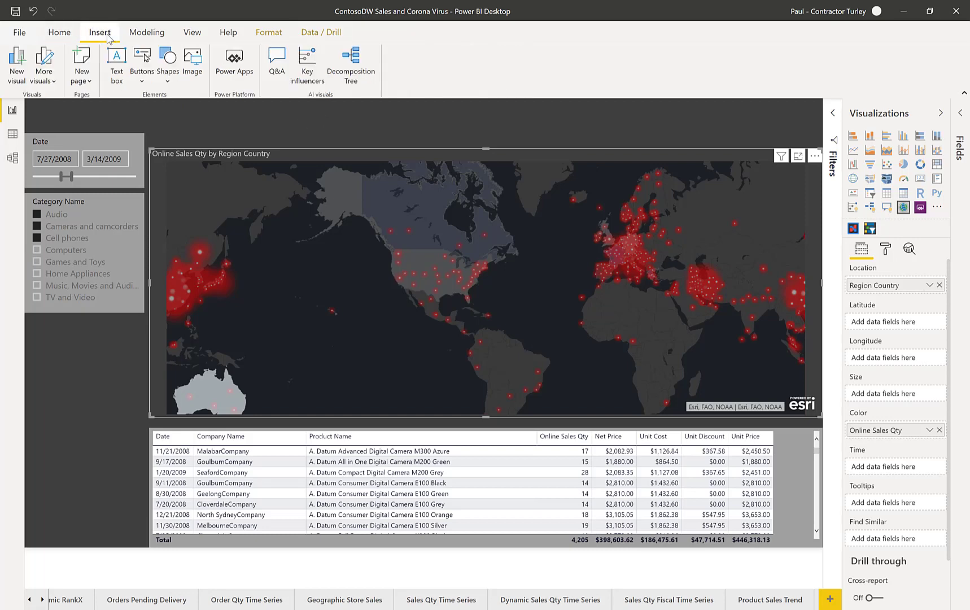
left_click(117, 66)
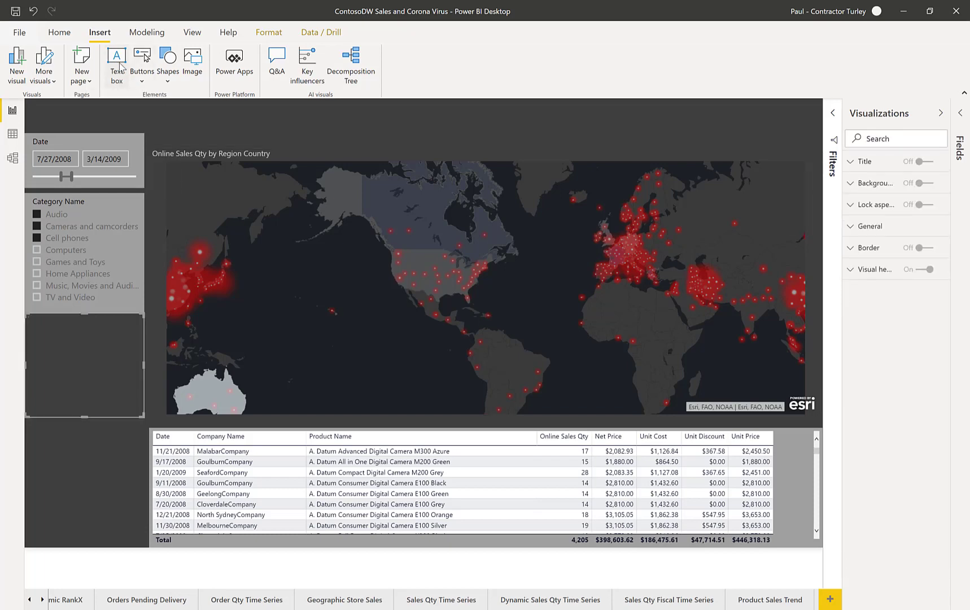
left_click_drag(109, 421, 241, 125)
left_click_drag(271, 201, 666, 147)
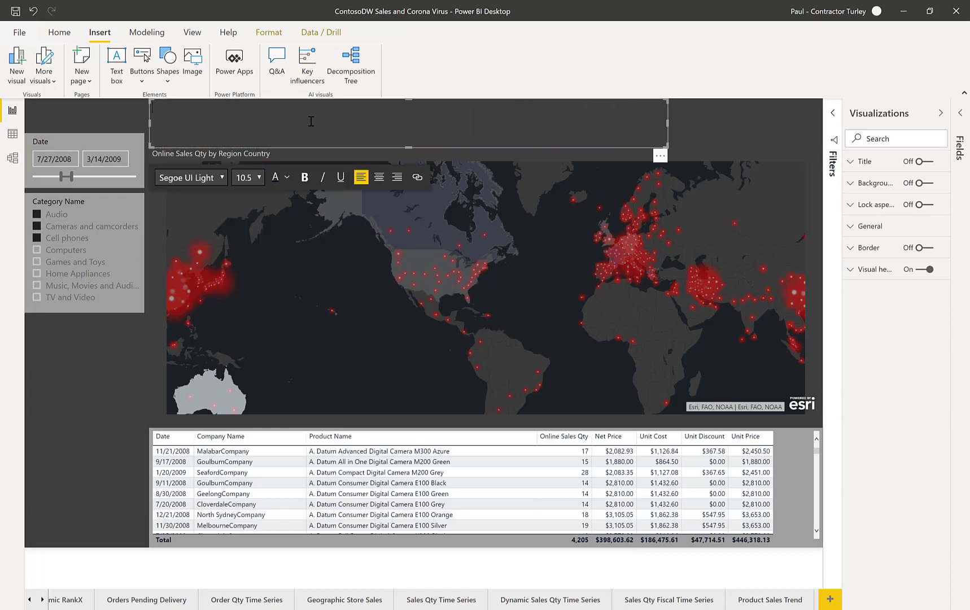
Type the title 'Corona Virus Cases & Online Sales' at font size 32.
left_click(246, 177)
left_click(241, 425)
type("Corona")
double_click(170, 117)
left_click(286, 177)
key("Escape")
left_click(254, 123)
type("Virus Cases & Online Sales")
left_click(74, 452)
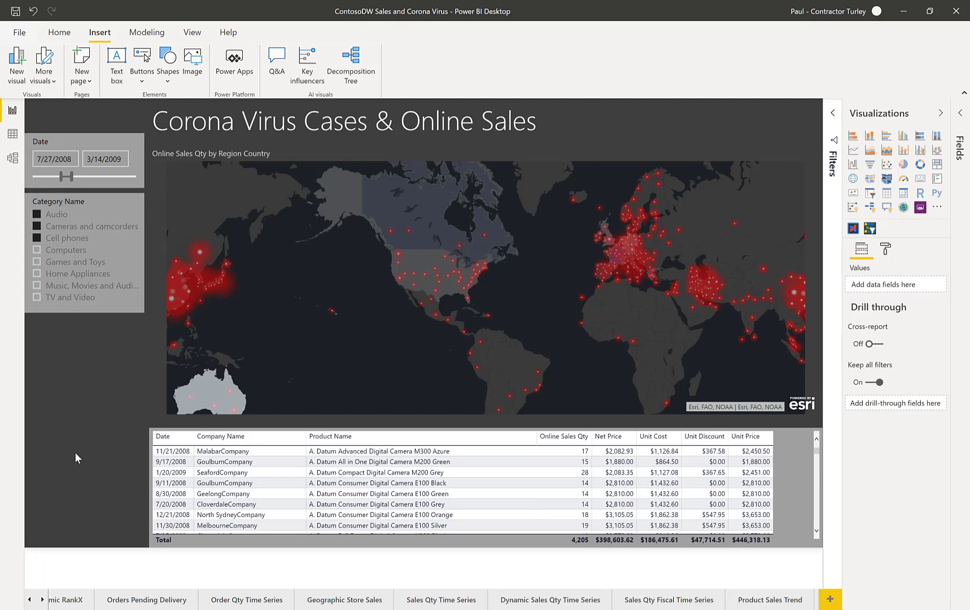
Turn off the map's layers panel in its format settings.
left_click(331, 390)
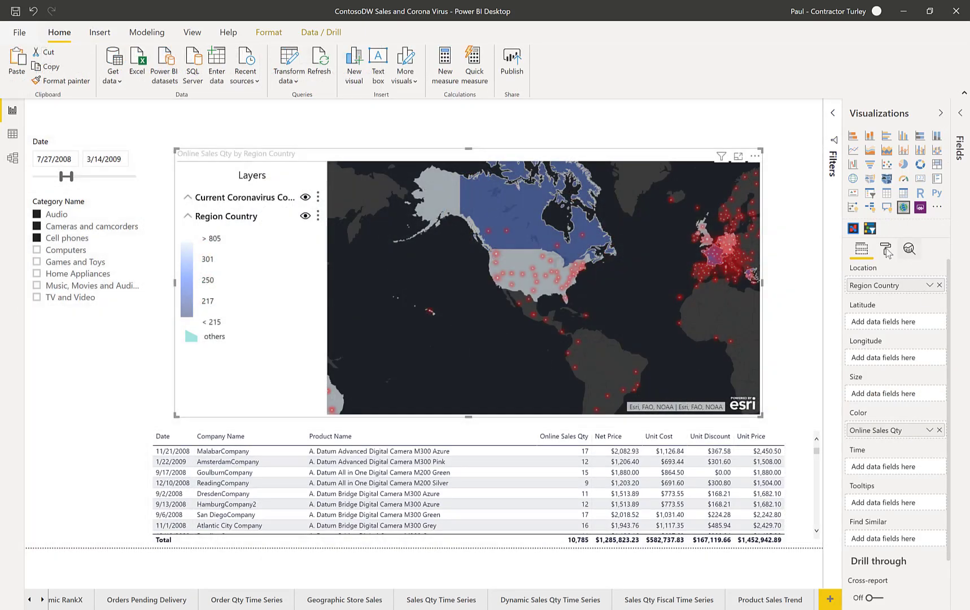
left_click(885, 249)
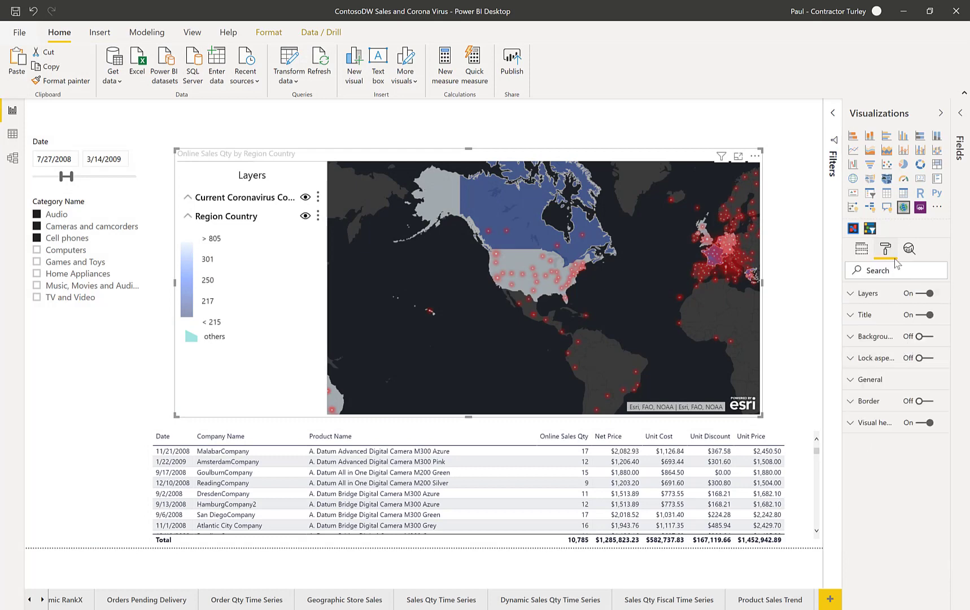
left_click(922, 293)
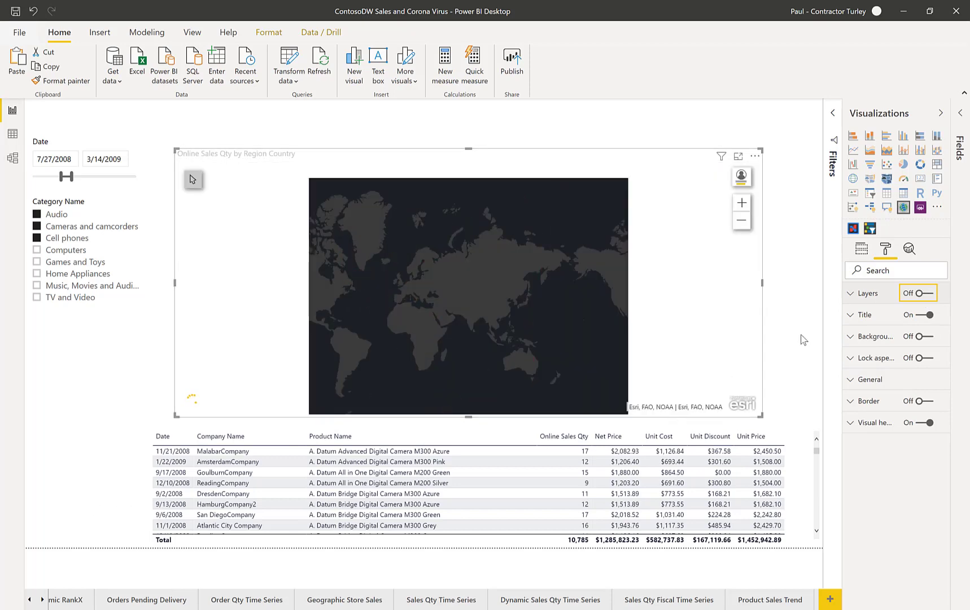
Set the page background to Black, 20% lighter at 6% transparency.
key("Escape")
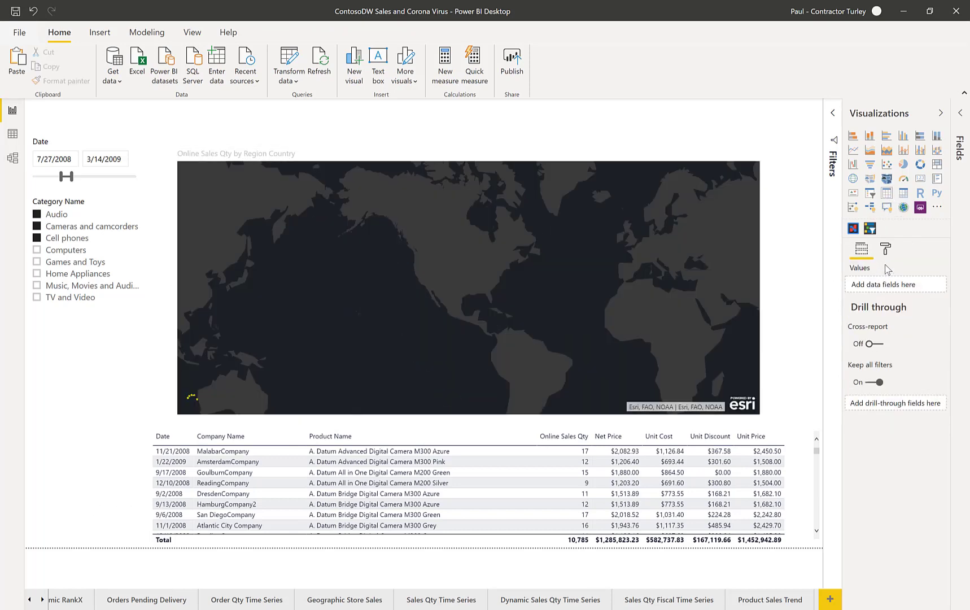
left_click(885, 251)
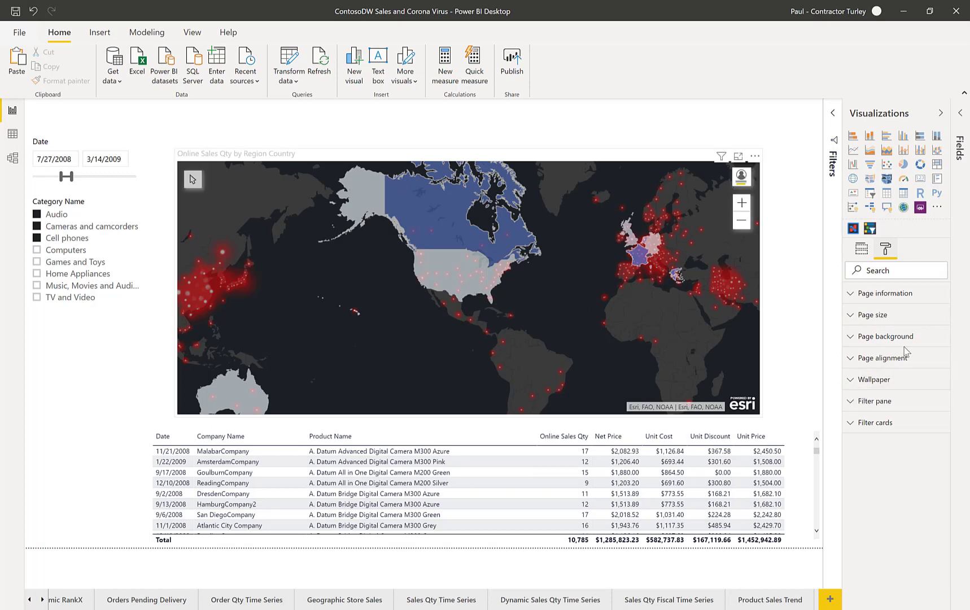
left_click(853, 338)
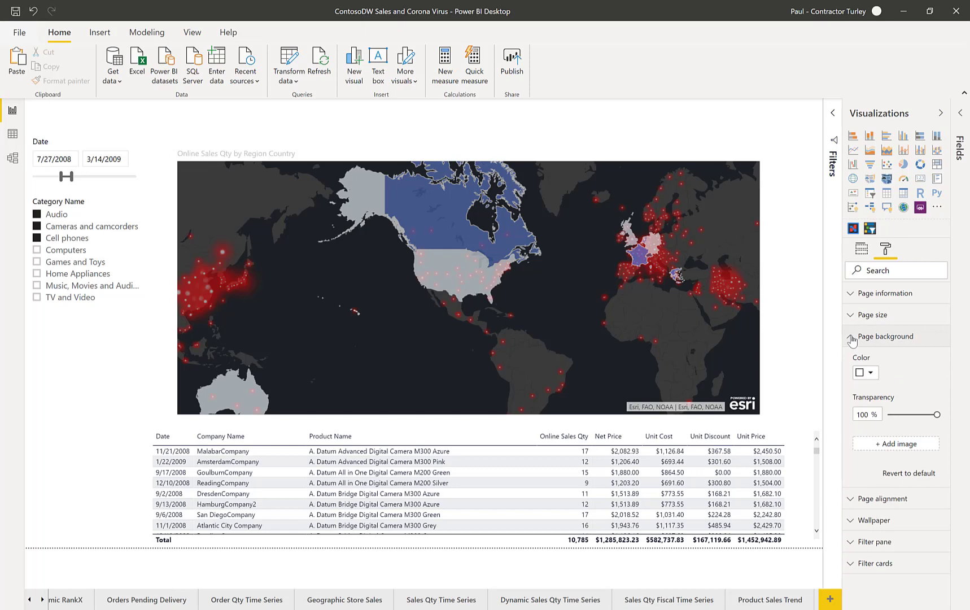
left_click(871, 373)
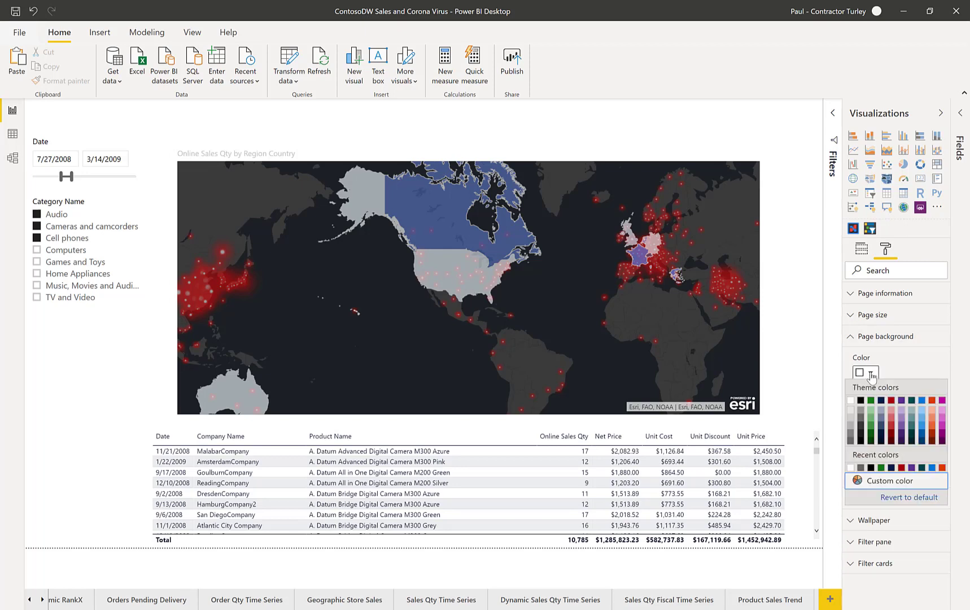
left_click(861, 430)
left_click(891, 414)
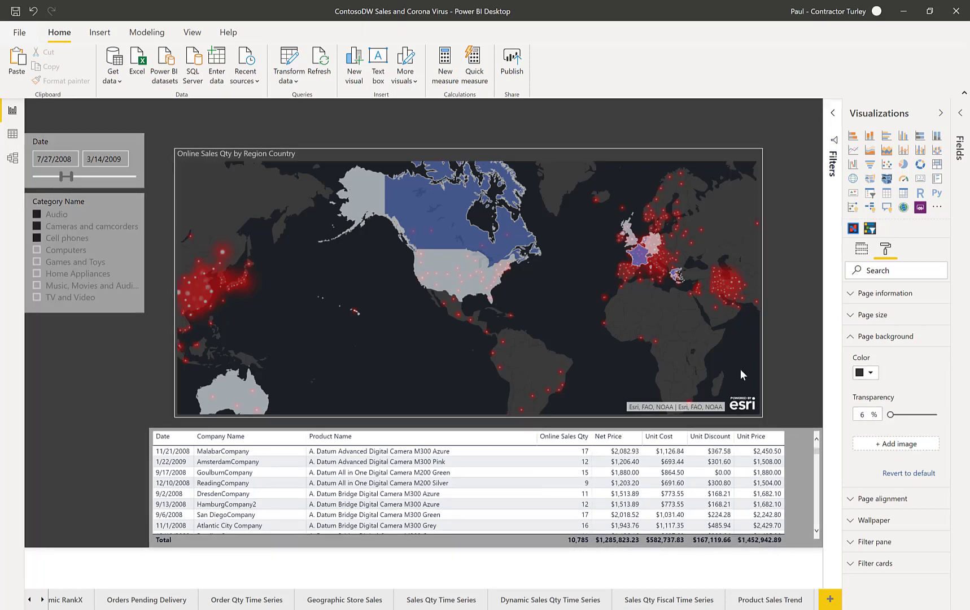
Drag the map's right and left edges outward to fill the space beside the slicers.
left_click(762, 292)
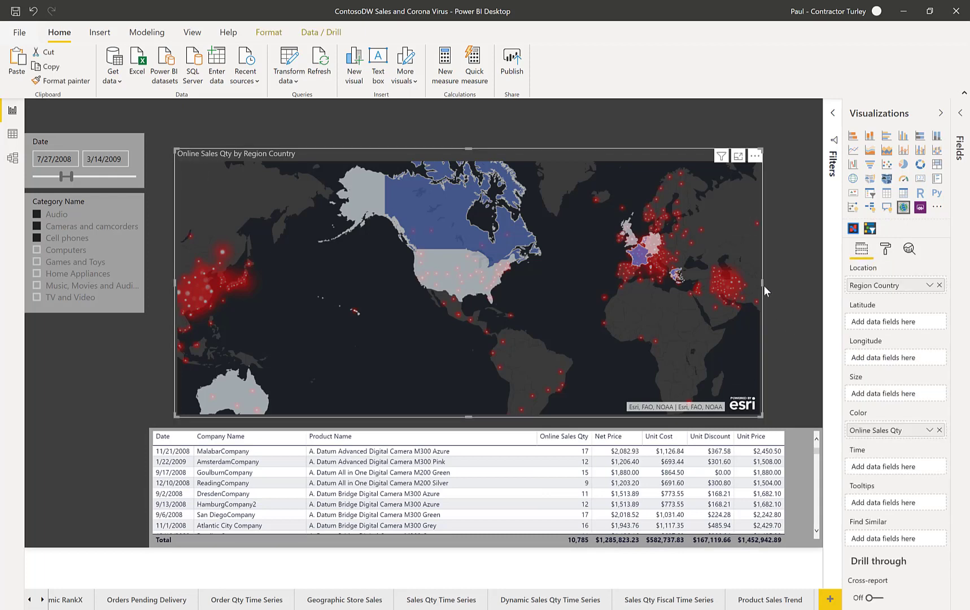
left_click_drag(769, 286, 823, 285)
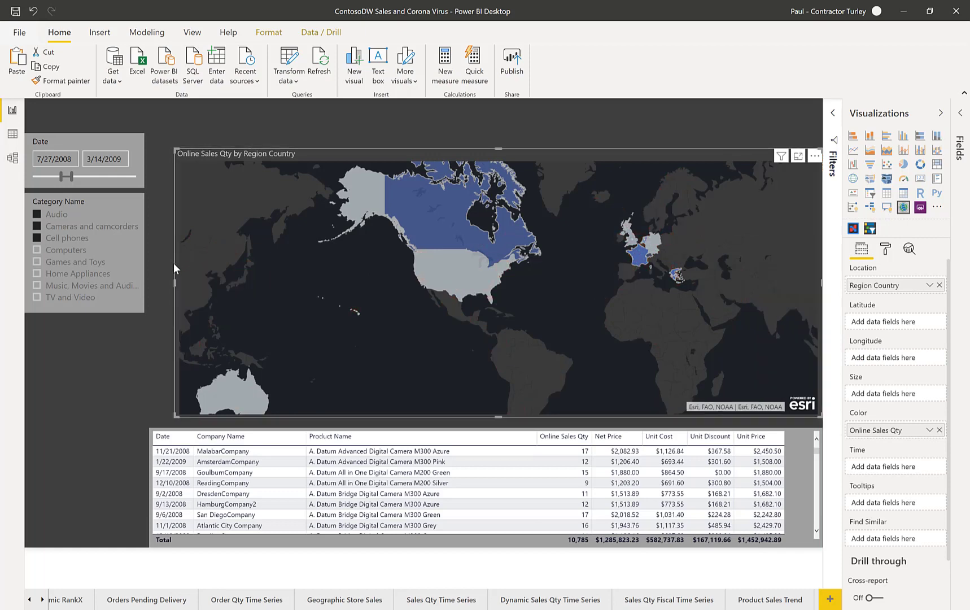
left_click_drag(163, 283, 148, 283)
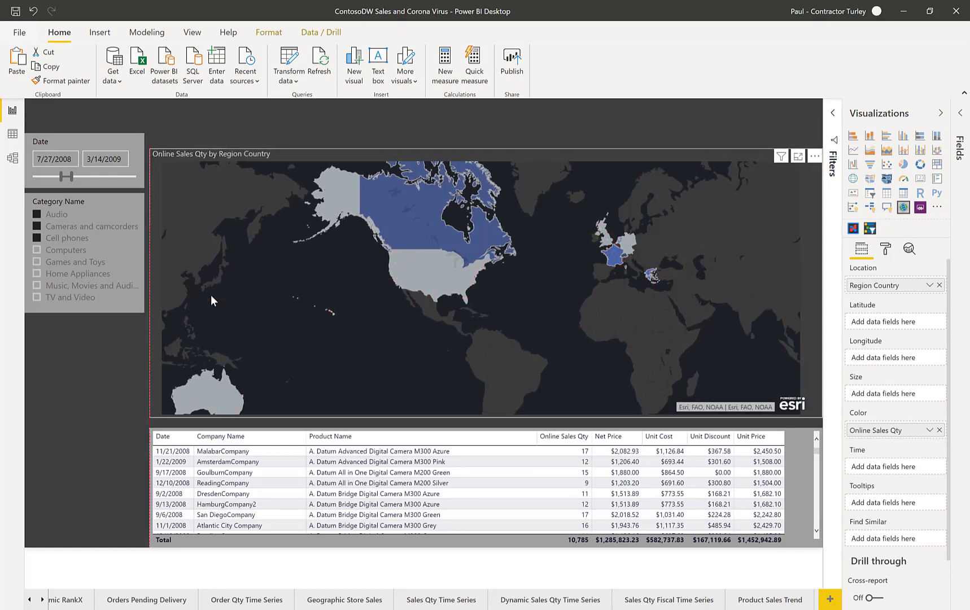
left_click(525, 351)
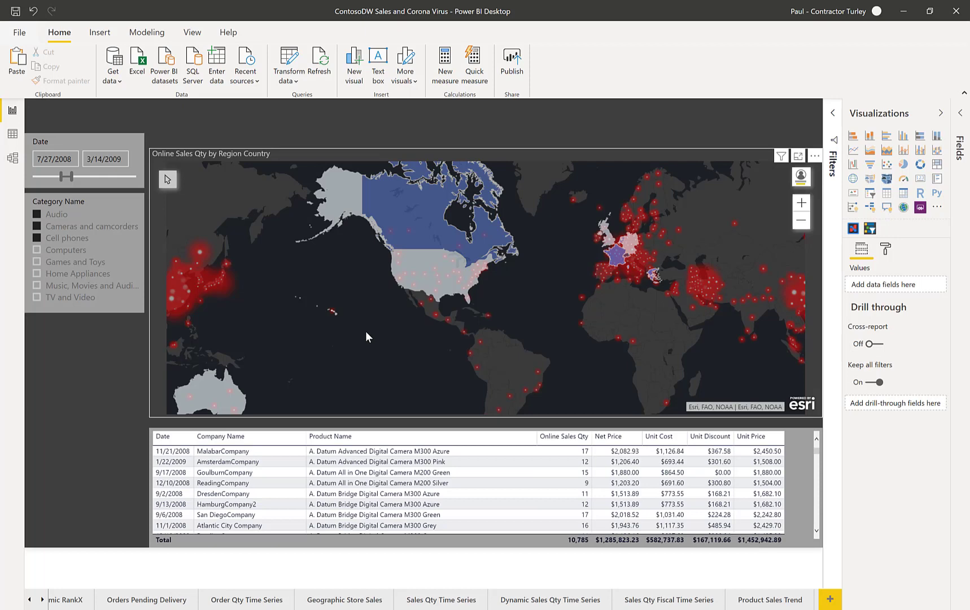
Cross-filter the table by the USA, then France, finishing on Australia (4,205 units).
left_click(428, 262)
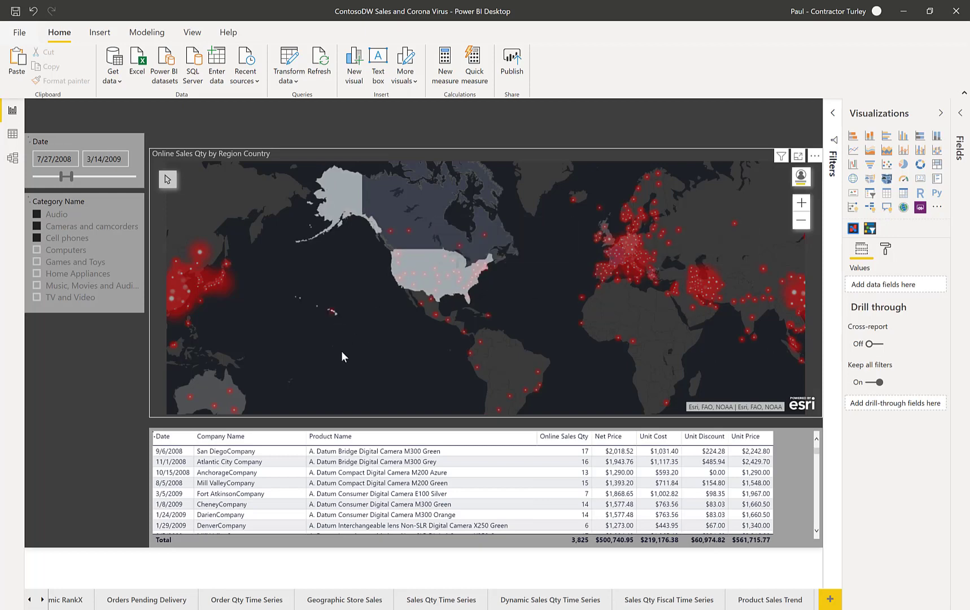
left_click(469, 345)
left_click(615, 279)
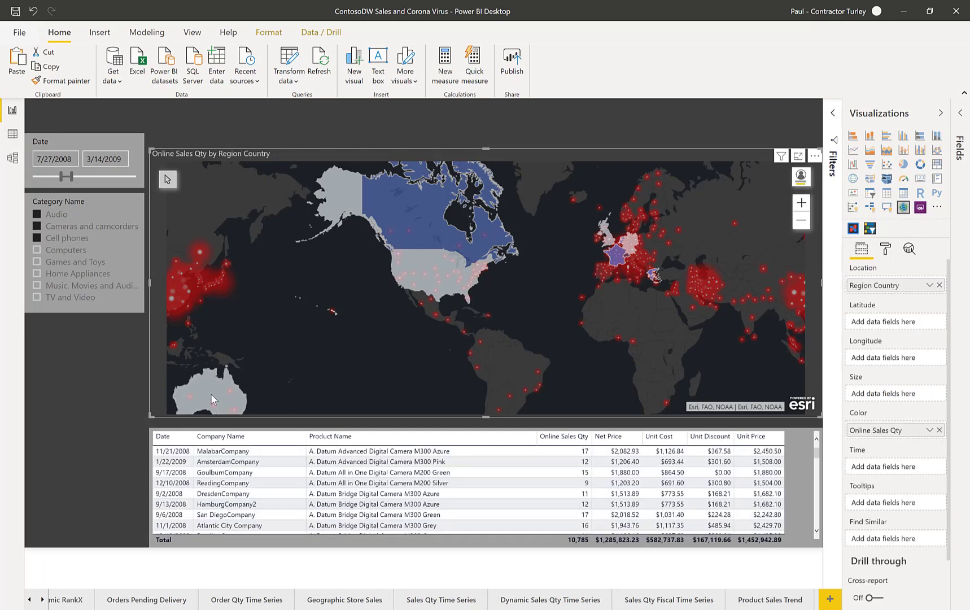
left_click(212, 395)
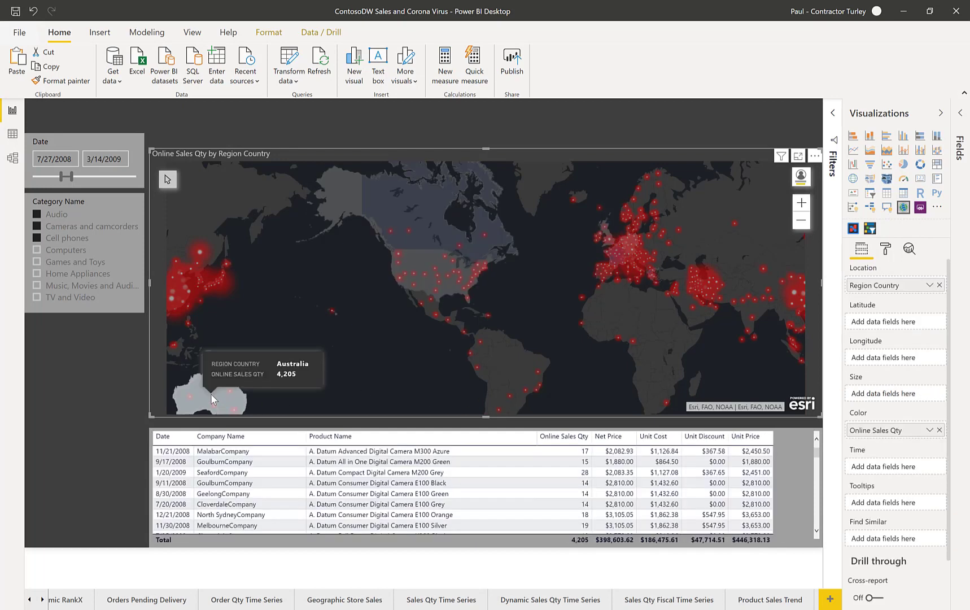